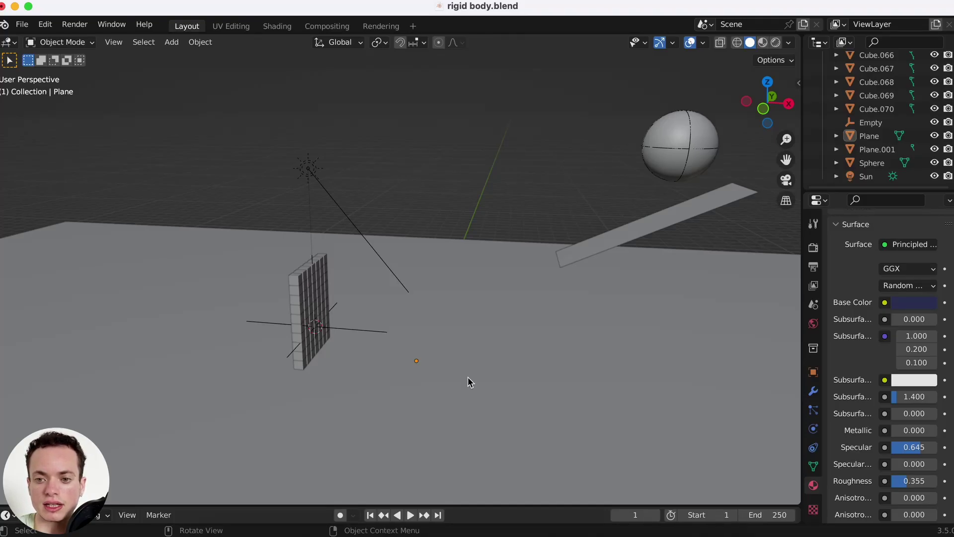
# - Play the finished rigid body animation and examine the ball's run into the cube wall from several angles
pyautogui.press('space')
pyautogui.hscroll(3, 468, 377)
pyautogui.scroll(3, 468, 377)
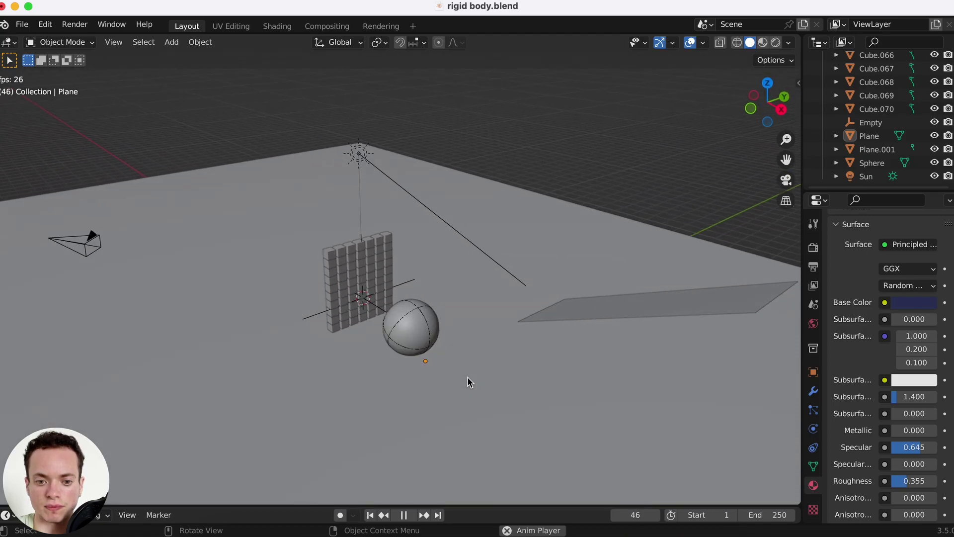
pyautogui.scroll(-2, 468, 377)
pyautogui.hscroll(-4, 468, 378)
pyautogui.hscroll(-5, 467, 378)
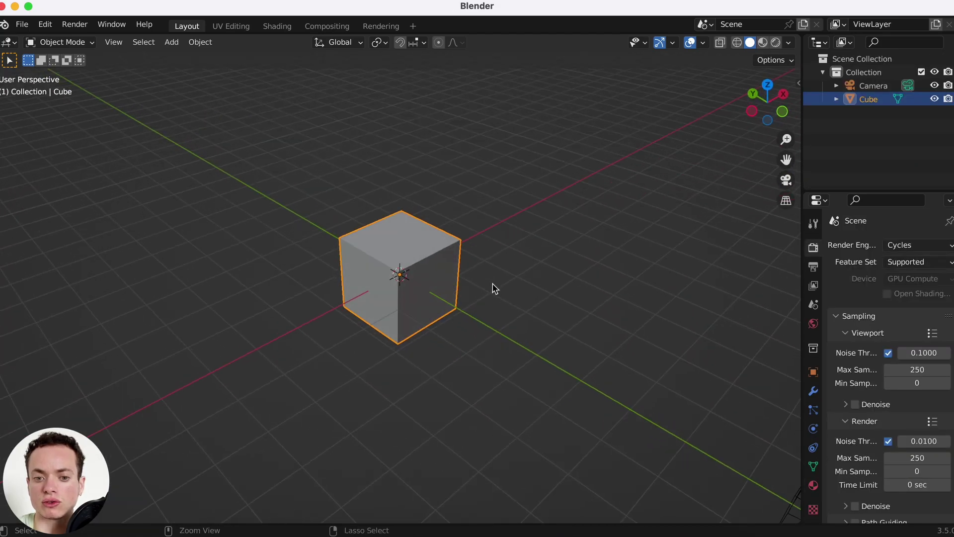
pyautogui.keyDown('ctrl'); pyautogui.scroll(2, 494, 288); pyautogui.keyUp('ctrl')
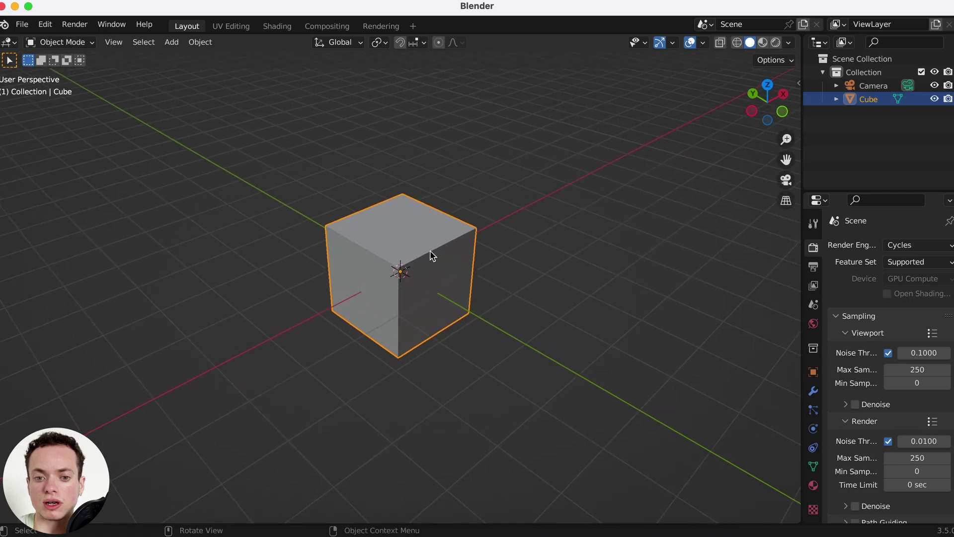
# - Hide the default cube and add a mesh plane at the origin, scaled up several times as the ground
pyautogui.hscroll(-3, 461, 271)
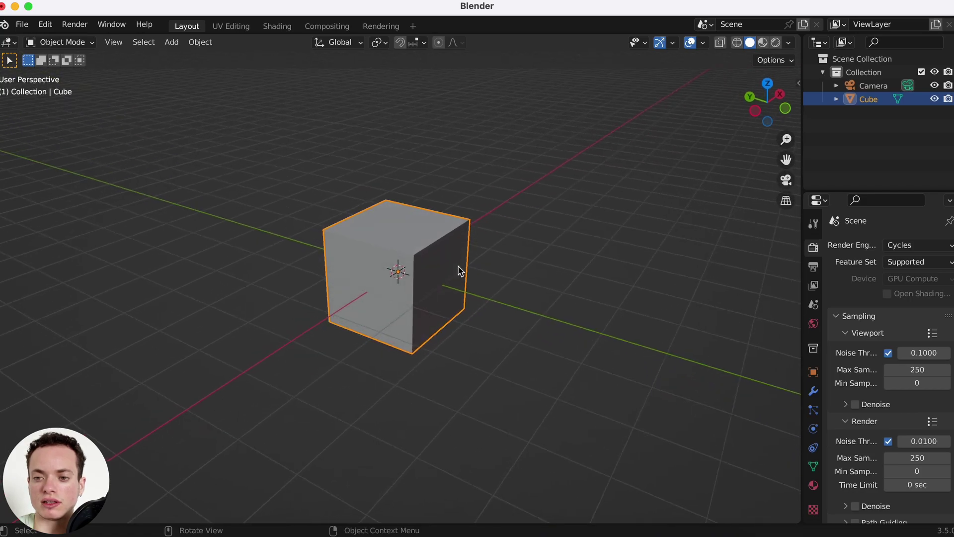
pyautogui.click(935, 99)
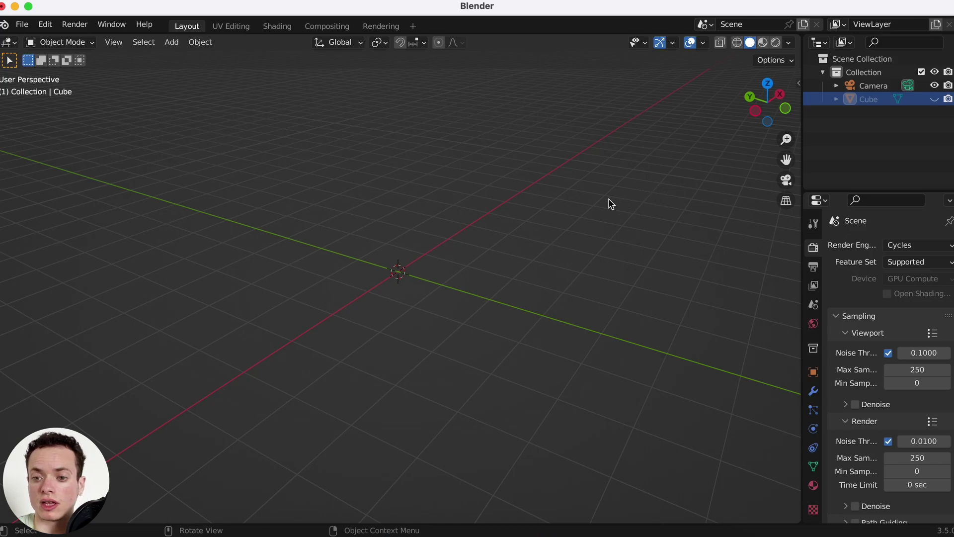
pyautogui.hotkey('shift', 'a')
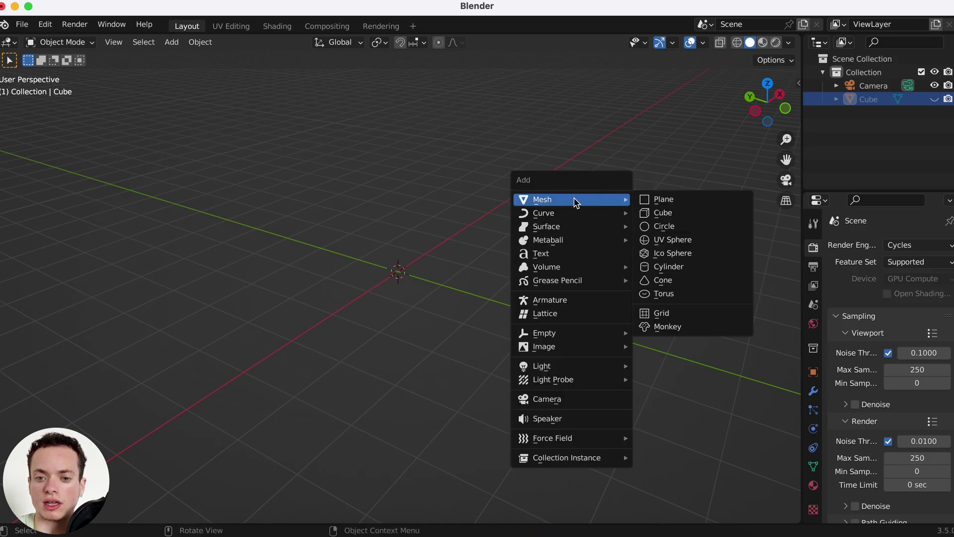
pyautogui.click(661, 198)
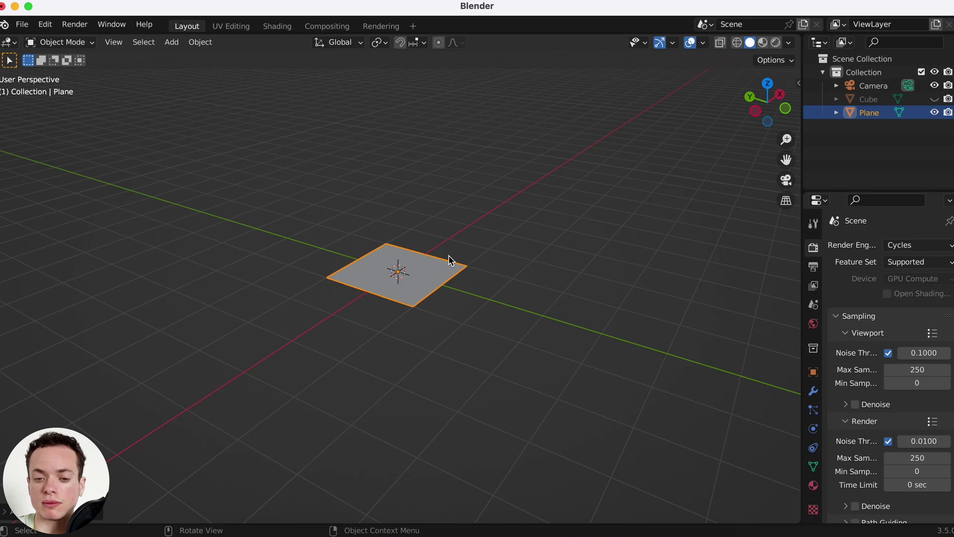
pyautogui.press('s')
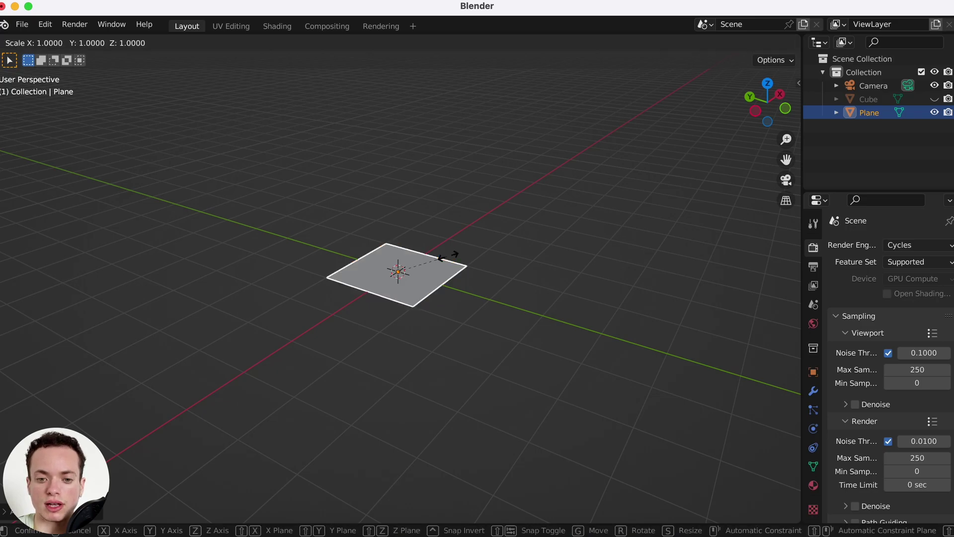
pyautogui.click(668, 247)
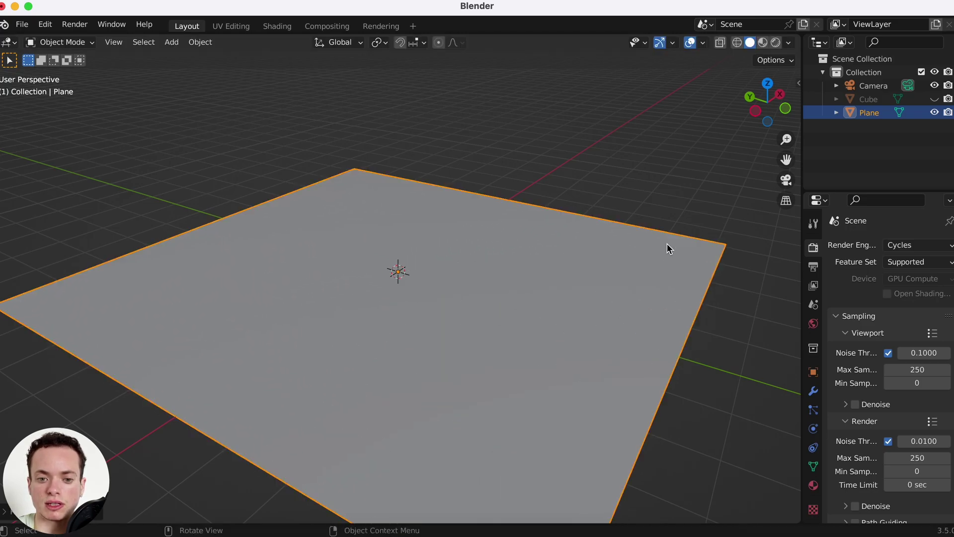
# - Add a UV sphere and raise it along the global Z axis until it is well above the plane
pyautogui.hscroll(-8, 486, 240)
pyautogui.keyDown('shift'); pyautogui.scroll(2, 485, 240); pyautogui.keyUp('shift')
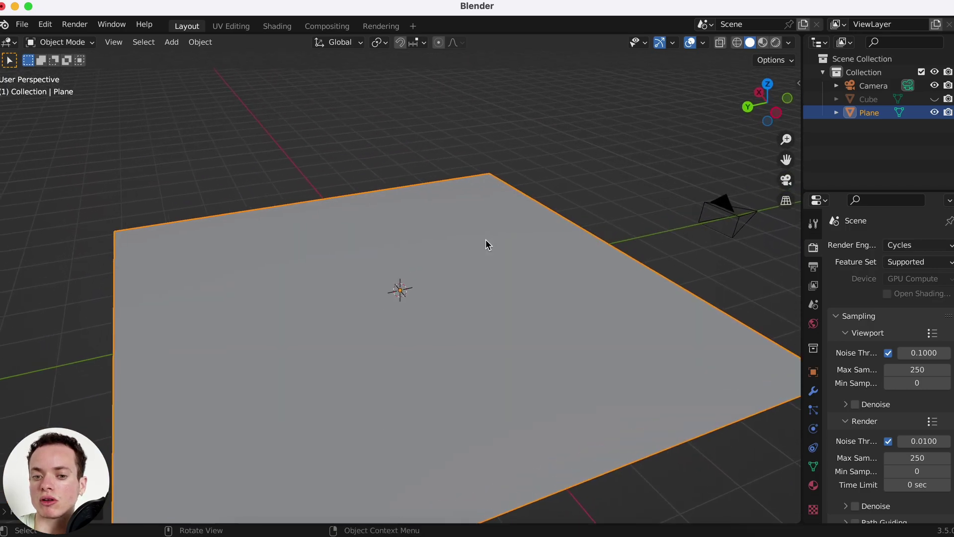
pyautogui.hscroll(-5, 454, 249)
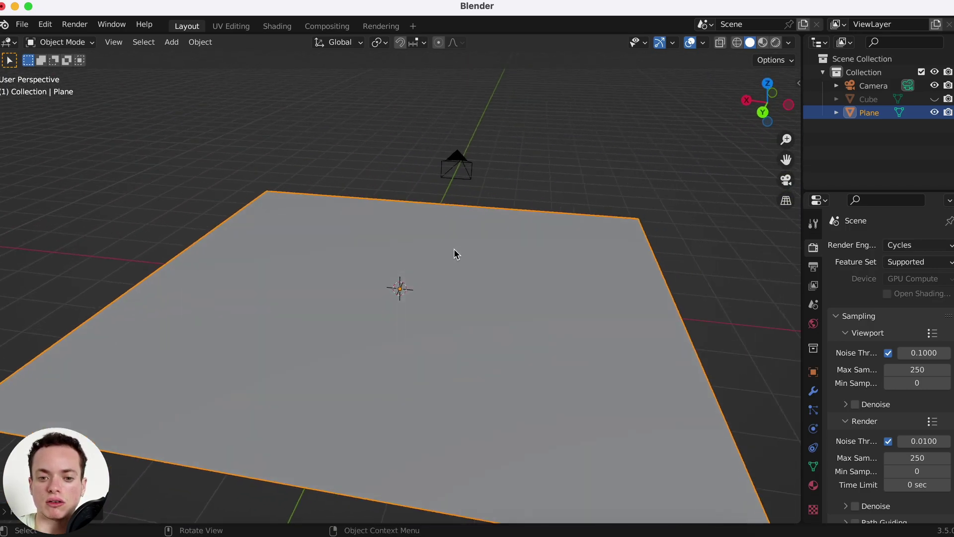
pyautogui.hscroll(-2, 455, 250)
pyautogui.hotkey('shift', 'a')
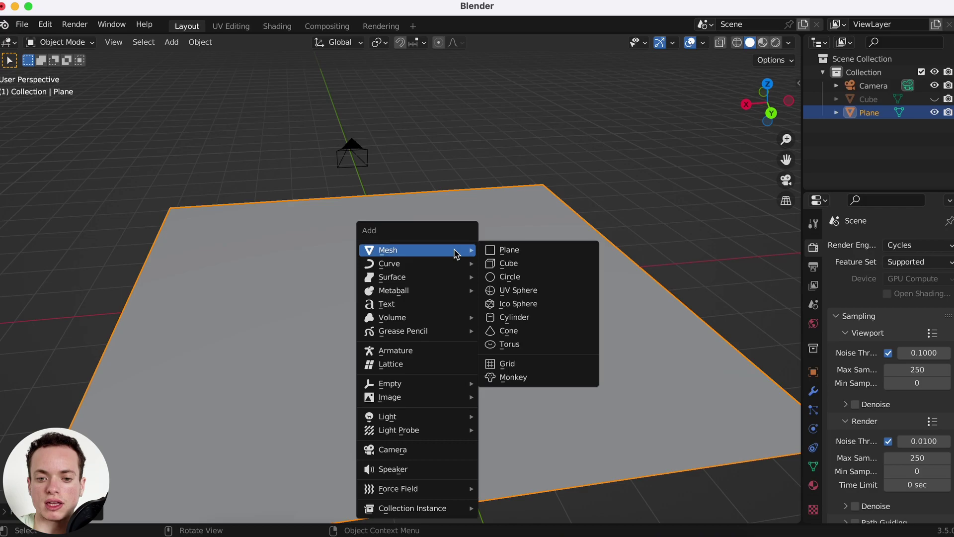
pyautogui.click(528, 290)
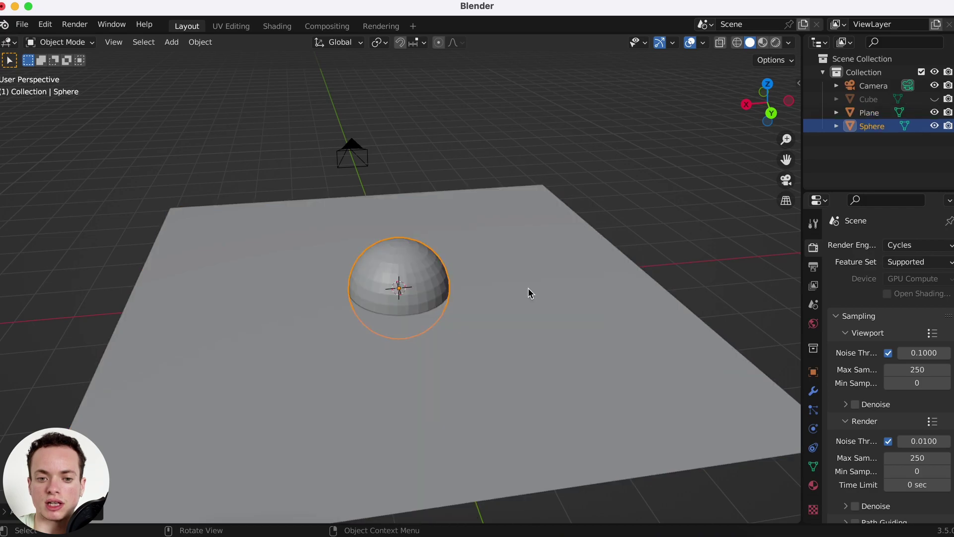
pyautogui.press('g')
pyautogui.press('z')
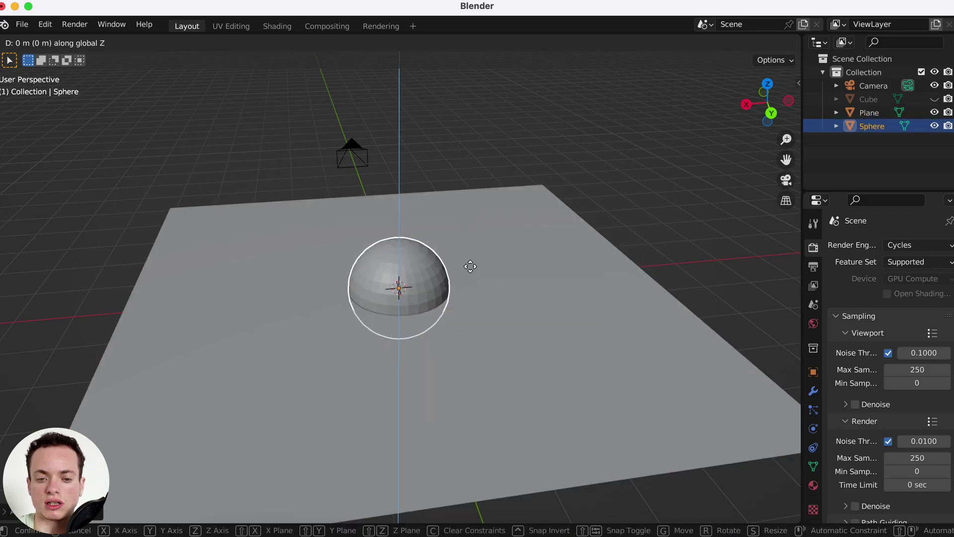
pyautogui.click(487, 82)
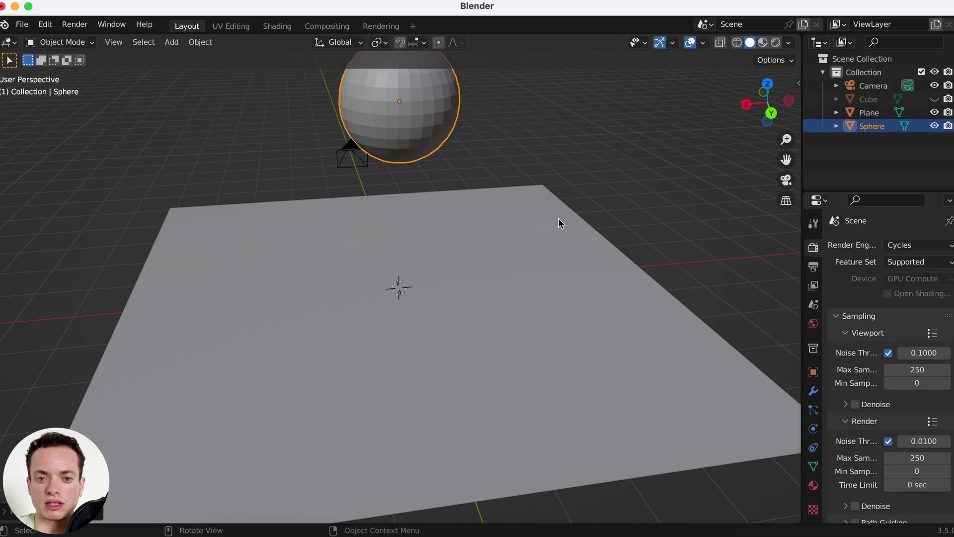
# - Scale the raised sphere down uniformly to about half its size
pyautogui.press('s')
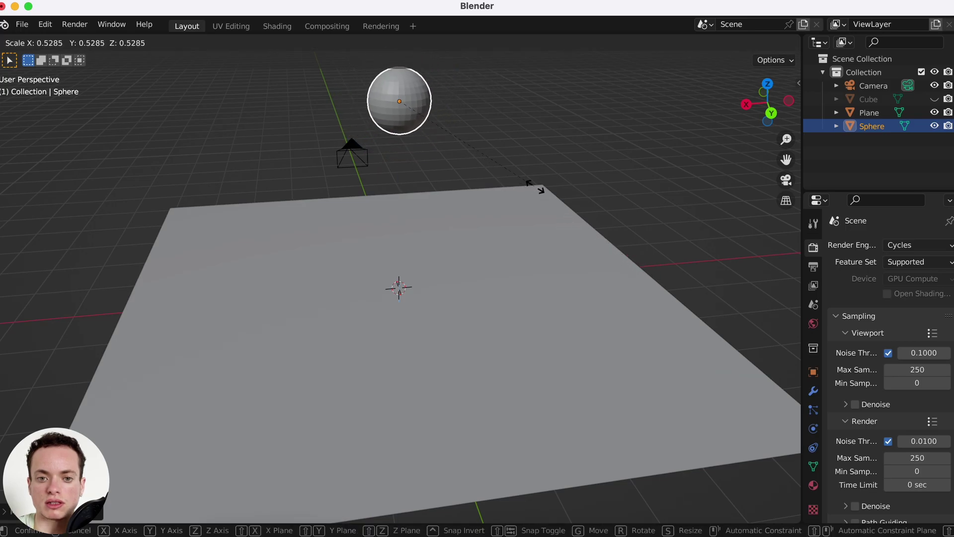
pyautogui.click(521, 170)
pyautogui.keyDown('shift'); pyautogui.hscroll(-3, 521, 170); pyautogui.keyUp('shift')
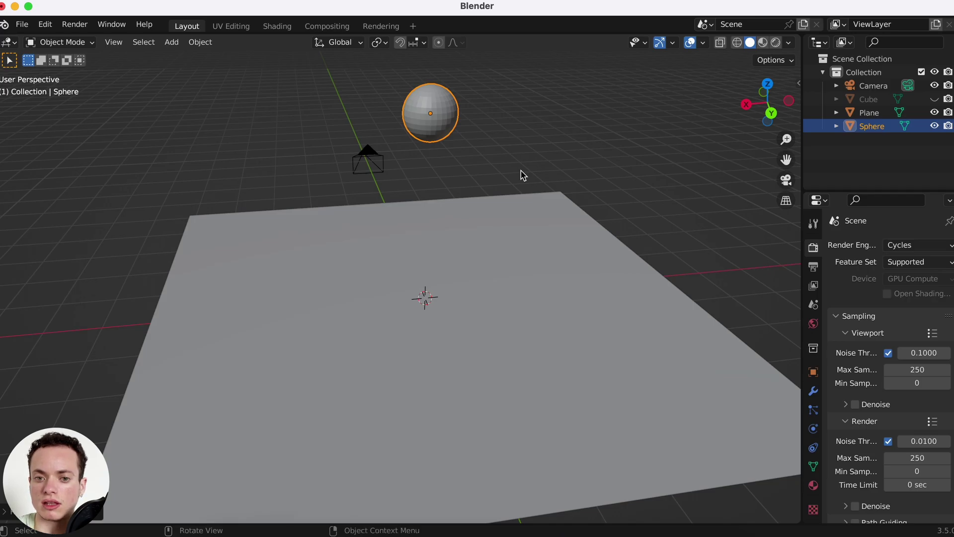
# - Give the sphere Rigid Body physics of the Active type and play the simulation briefly
pyautogui.click(813, 428)
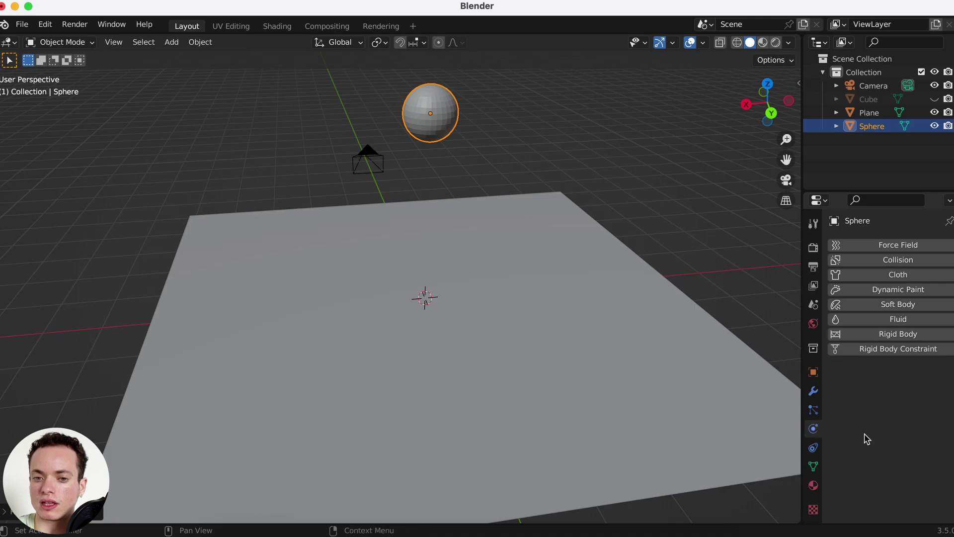
pyautogui.click(891, 336)
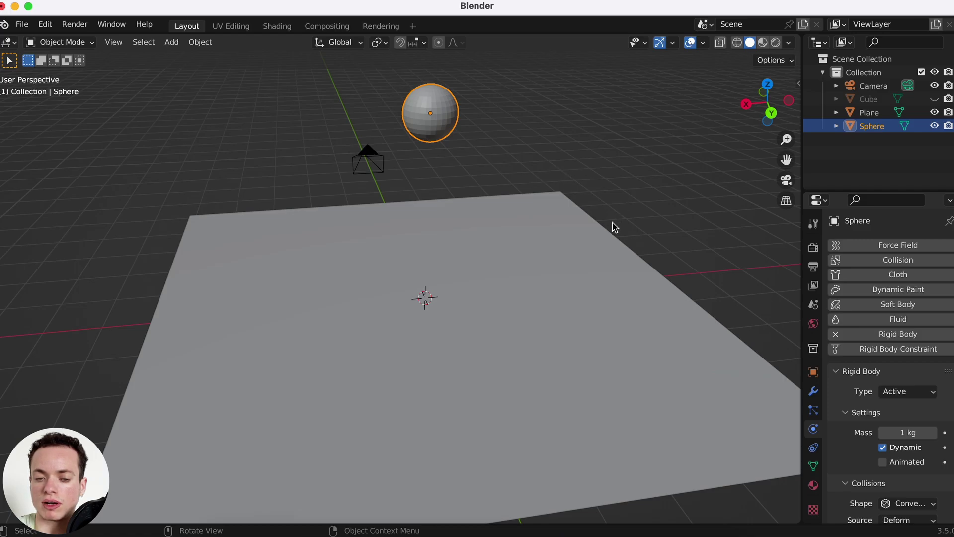
pyautogui.press('space')
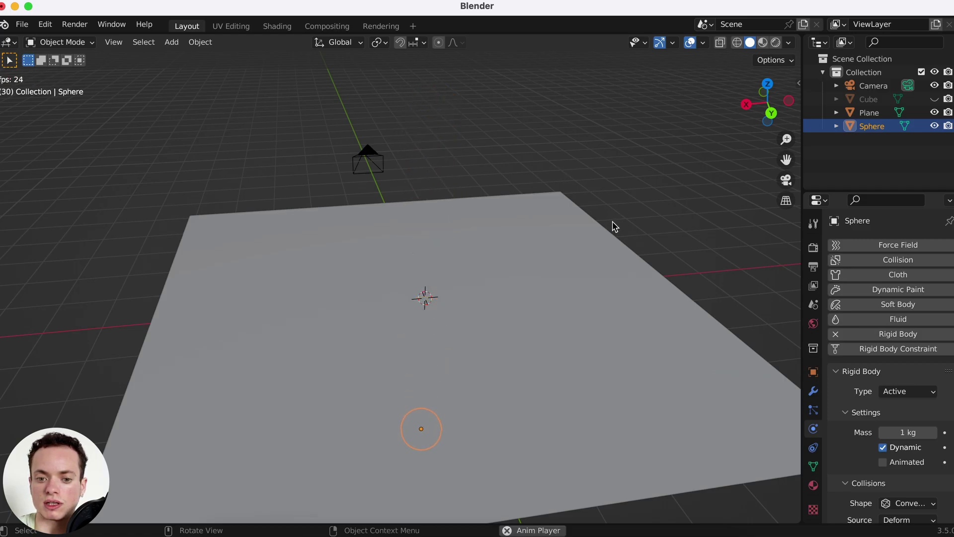
pyautogui.press('space')
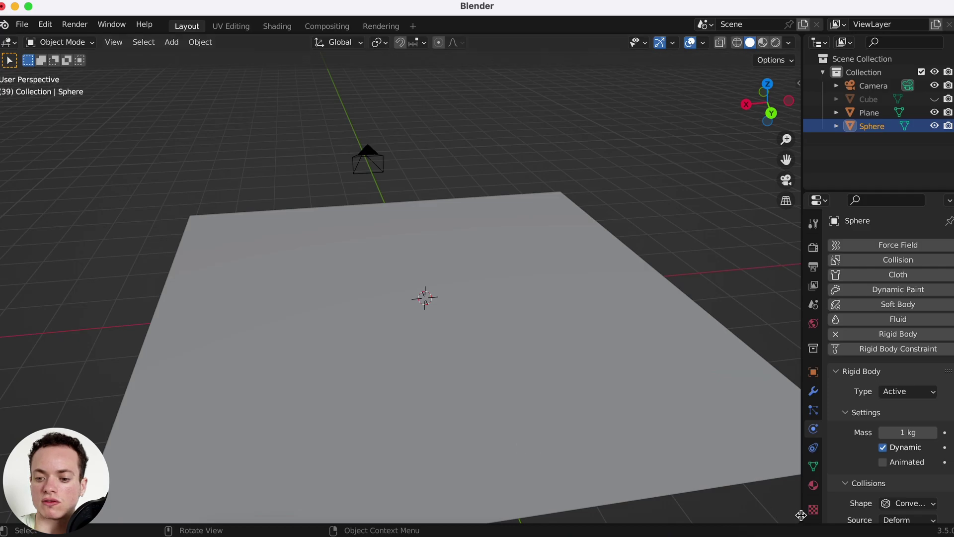
# - Split off a thin Timeline area below the 3D viewport and return the animation to frame 1
pyautogui.moveTo(795, 518); pyautogui.dragTo(790, 495)
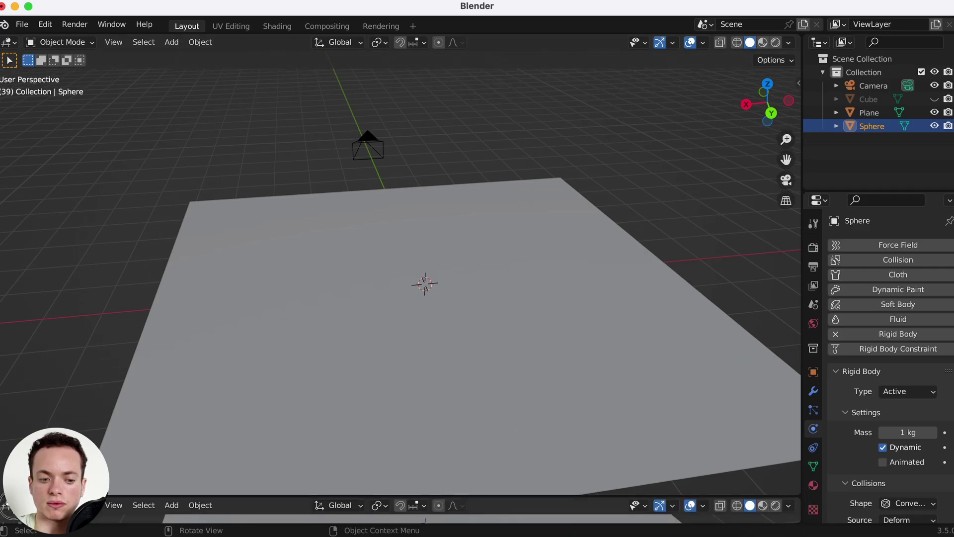
pyautogui.click(7, 505)
pyautogui.click(193, 386)
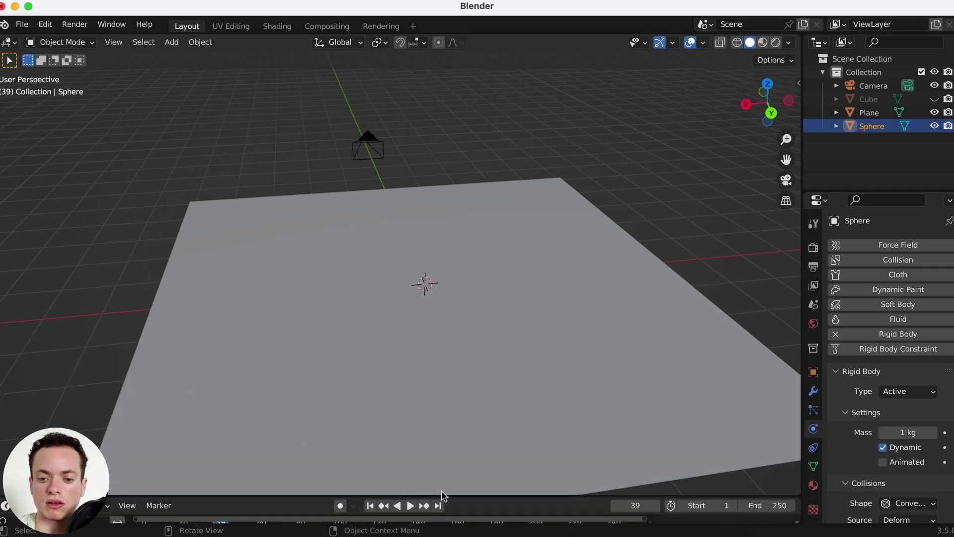
pyautogui.moveTo(592, 497); pyautogui.dragTo(593, 507)
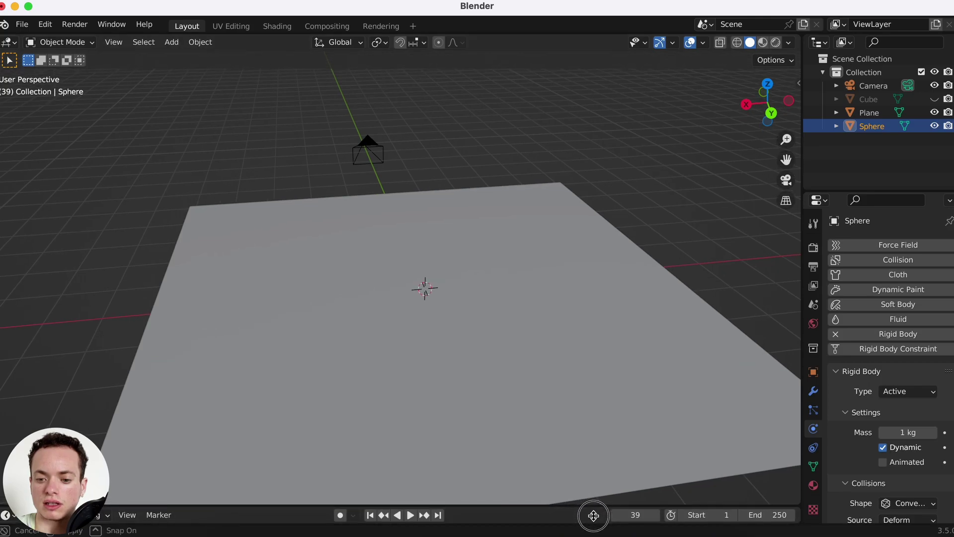
pyautogui.click(370, 517)
# - Add Rigid Body physics to the ground plane, test the simulation and return to the first frame
pyautogui.click(521, 269)
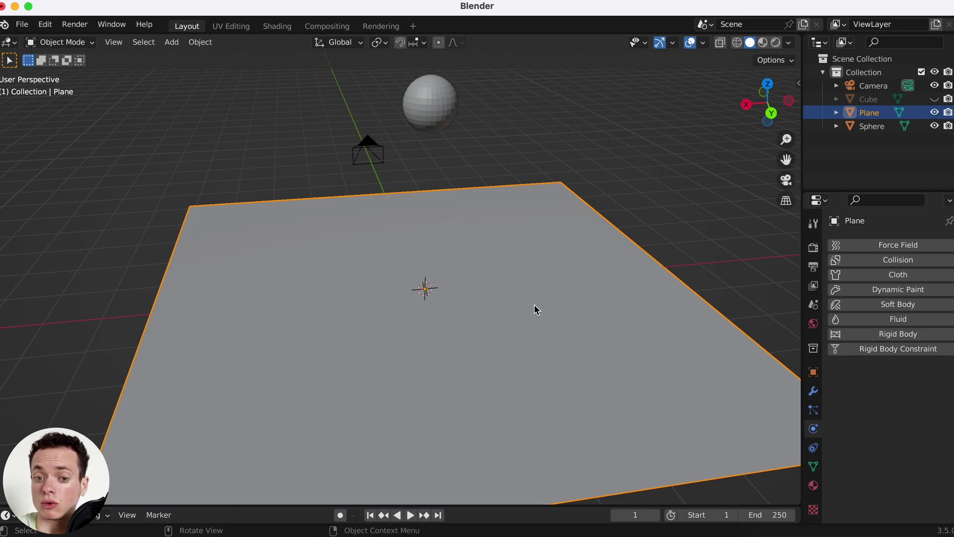
pyautogui.click(925, 333)
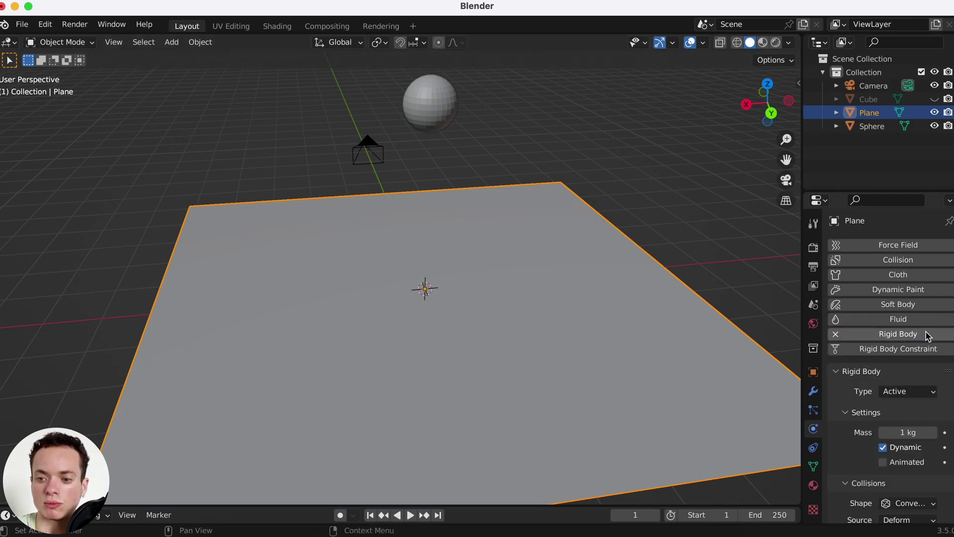
pyautogui.press('space')
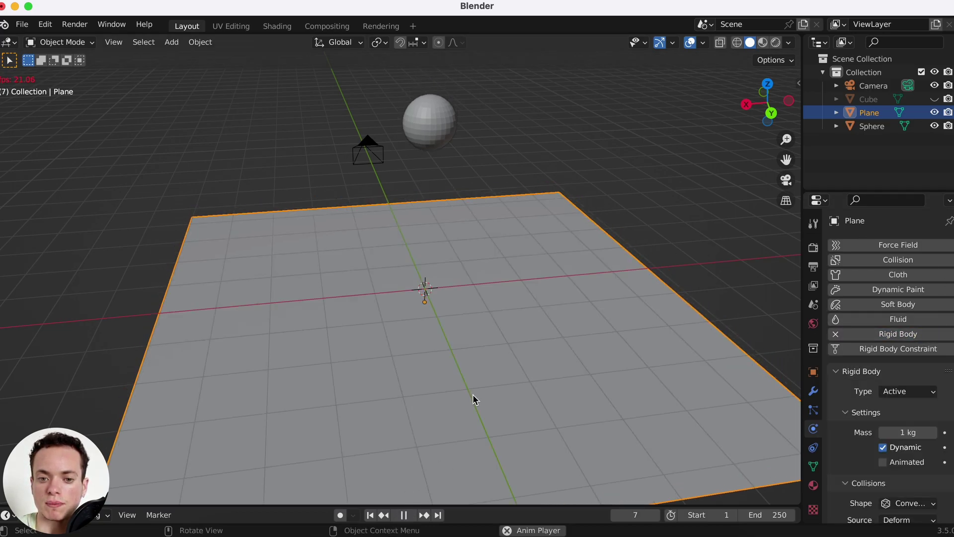
pyautogui.click(371, 515)
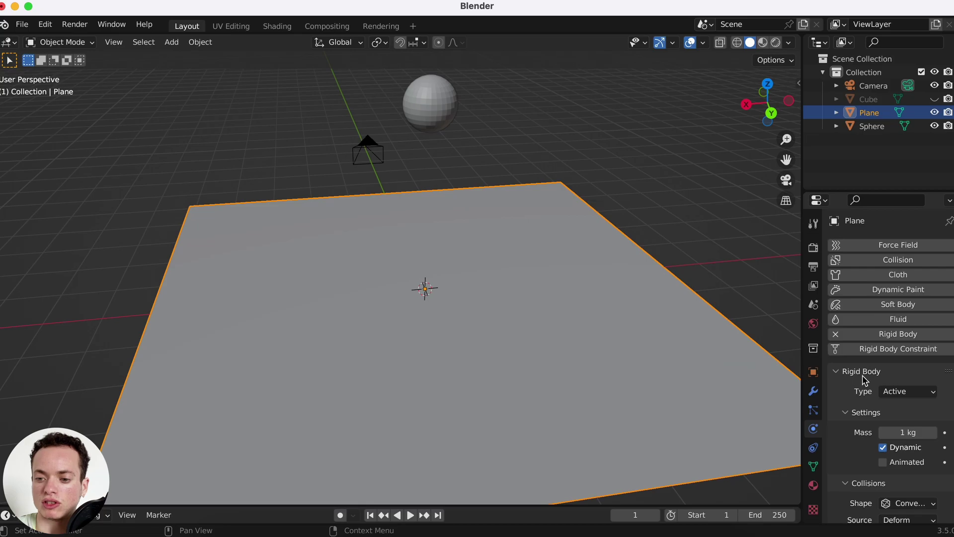
# - Set the plane's rigid body type to Passive, play the simulation and return to frame 1
pyautogui.click(914, 392)
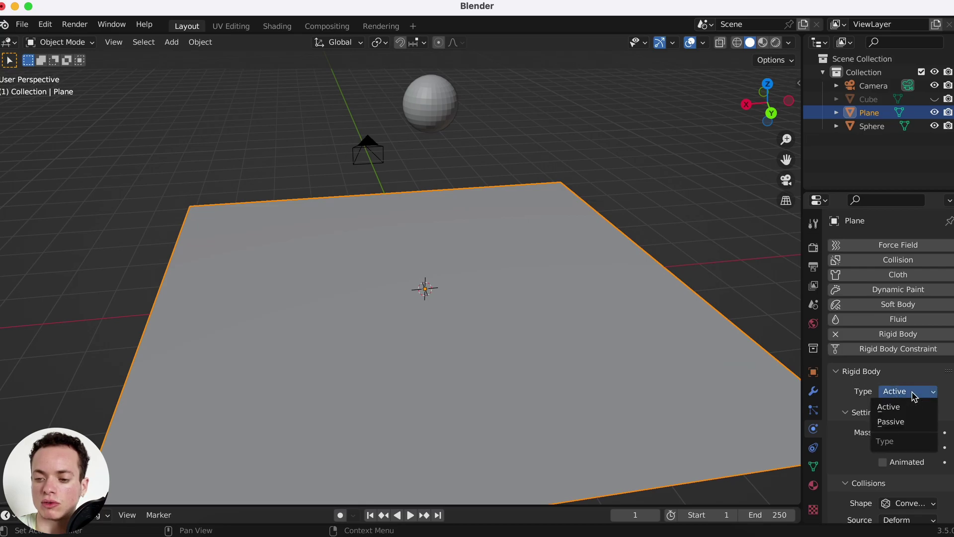
pyautogui.click(910, 422)
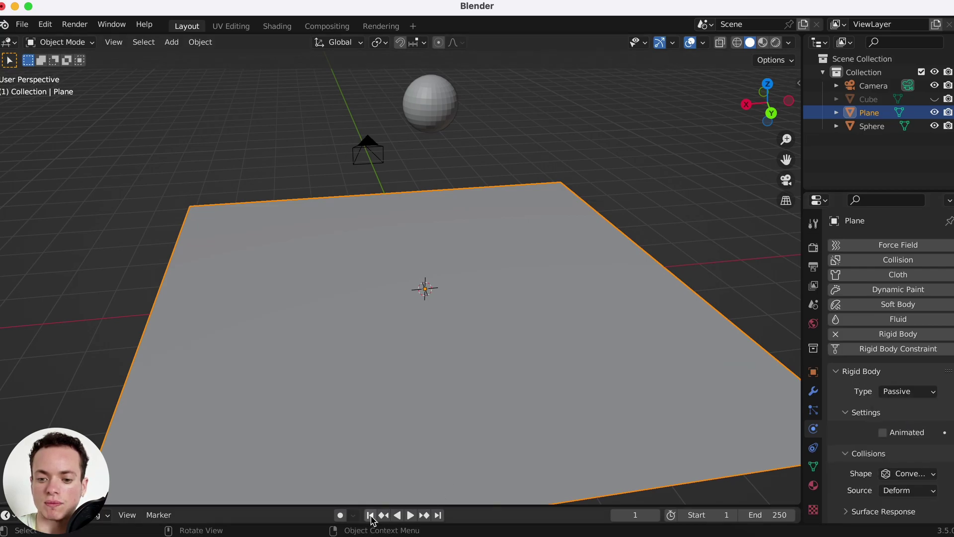
pyautogui.press('space')
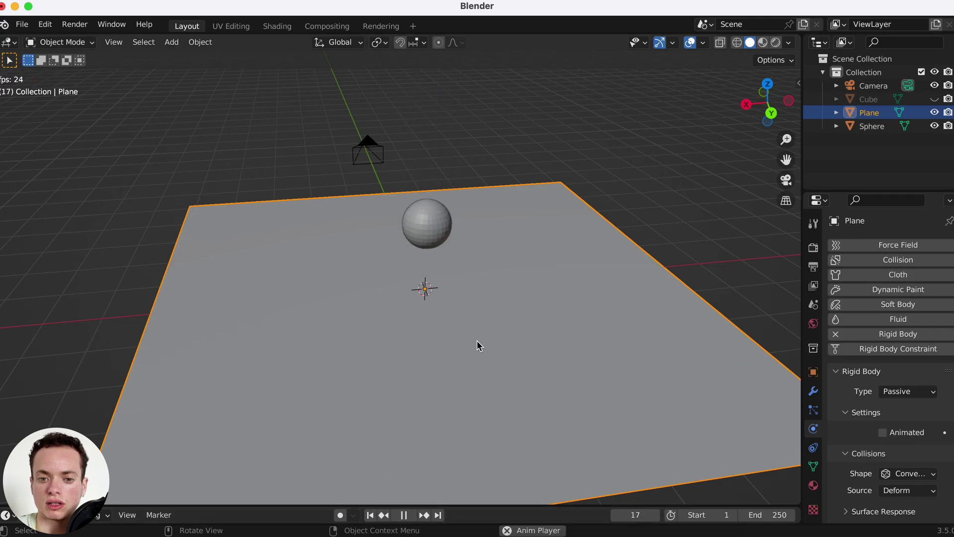
pyautogui.press('space')
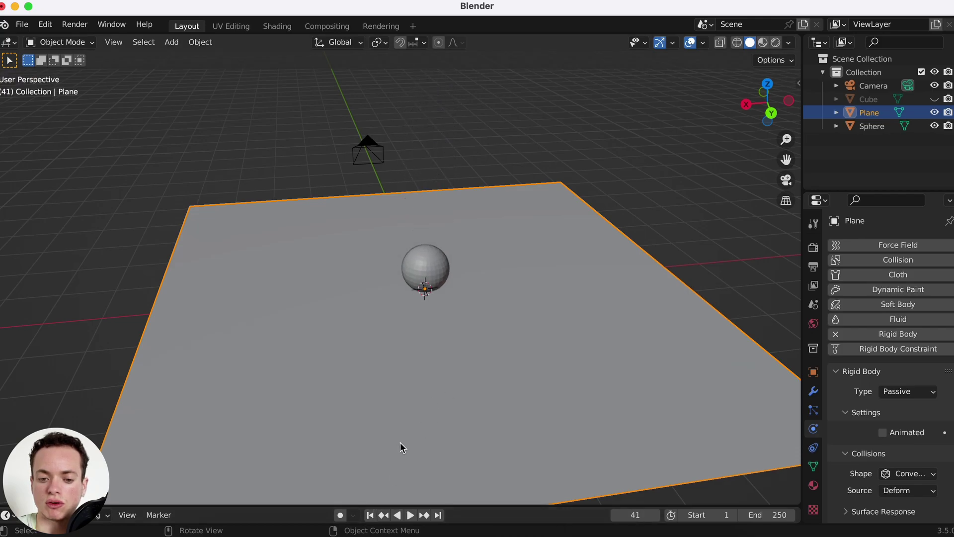
pyautogui.click(370, 515)
# - Add a new mesh plane at the world origin to serve as the ramp
pyautogui.click(435, 121)
pyautogui.hscroll(5, 531, 167)
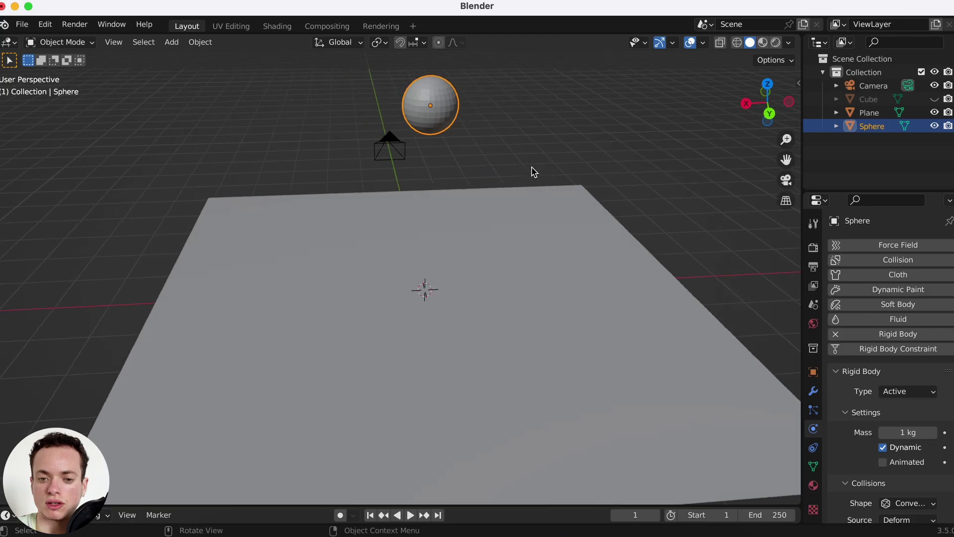
pyautogui.hscroll(-4, 531, 168)
pyautogui.hscroll(-10, 531, 171)
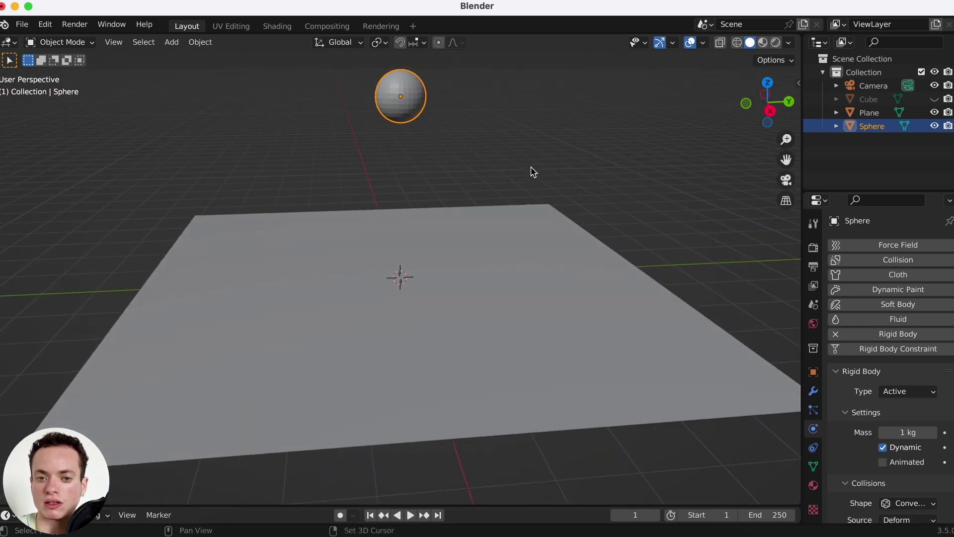
pyautogui.hotkey('shift', 'a')
pyautogui.moveTo(522, 288)
pyautogui.moveTo(497, 266)
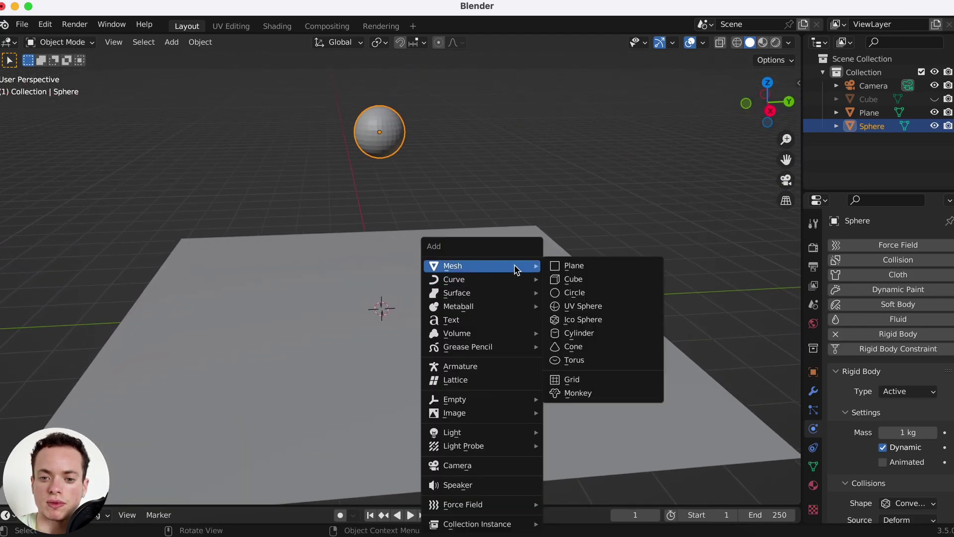
pyautogui.click(575, 265)
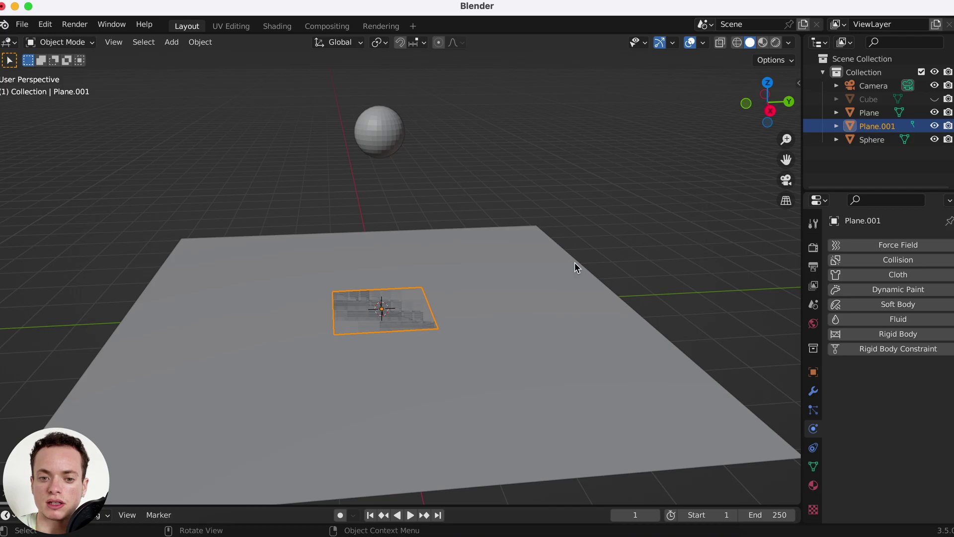
# - In the right orthographic view, raise the new plane about 2.3 m to just below the sphere and tilt it with its +Y end higher
pyautogui.click(770, 108)
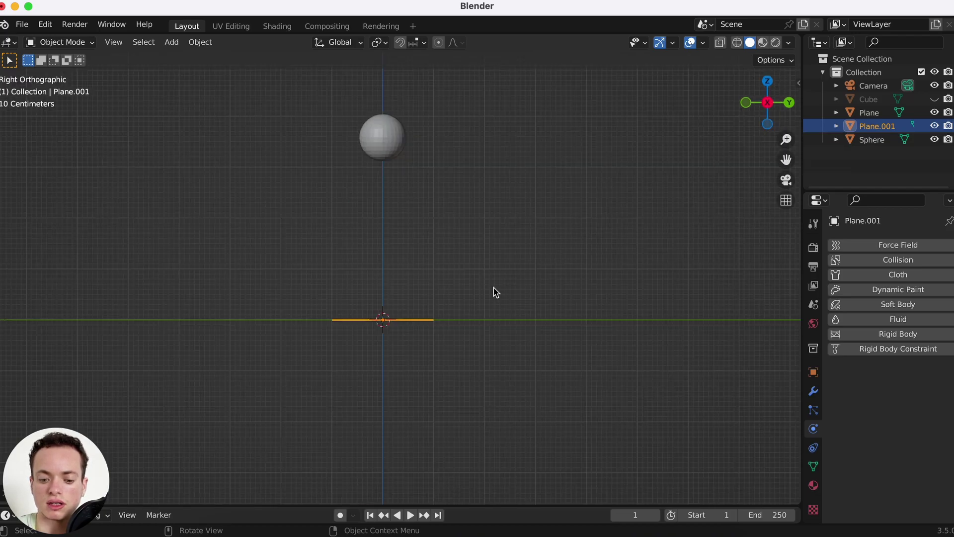
pyautogui.press('g')
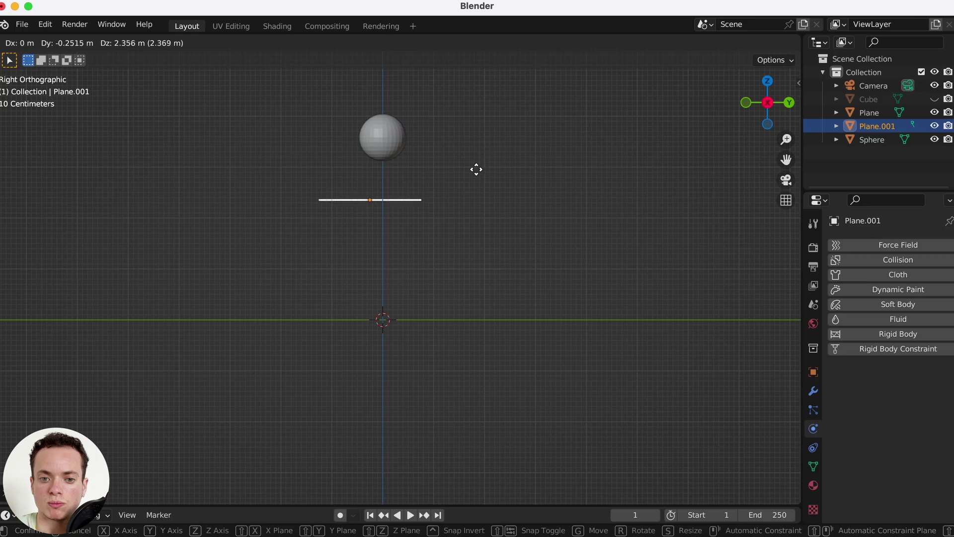
pyautogui.click(475, 168)
pyautogui.press('r')
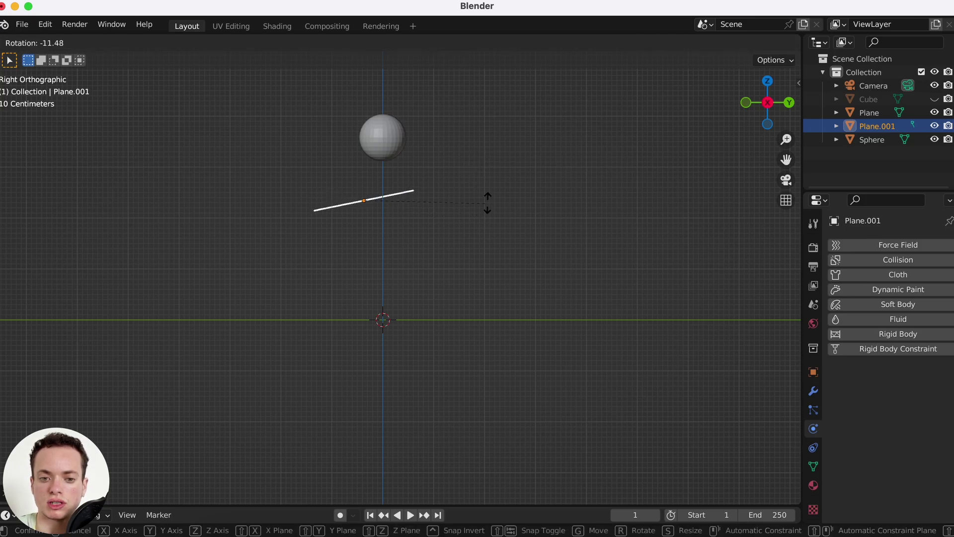
pyautogui.click(481, 185)
# - Scale the tilted plane along the global X axis to about half its width, making a narrow ramp
pyautogui.moveTo(445, 179); pyautogui.dragTo(447, 181, button='middle')
pyautogui.press('s')
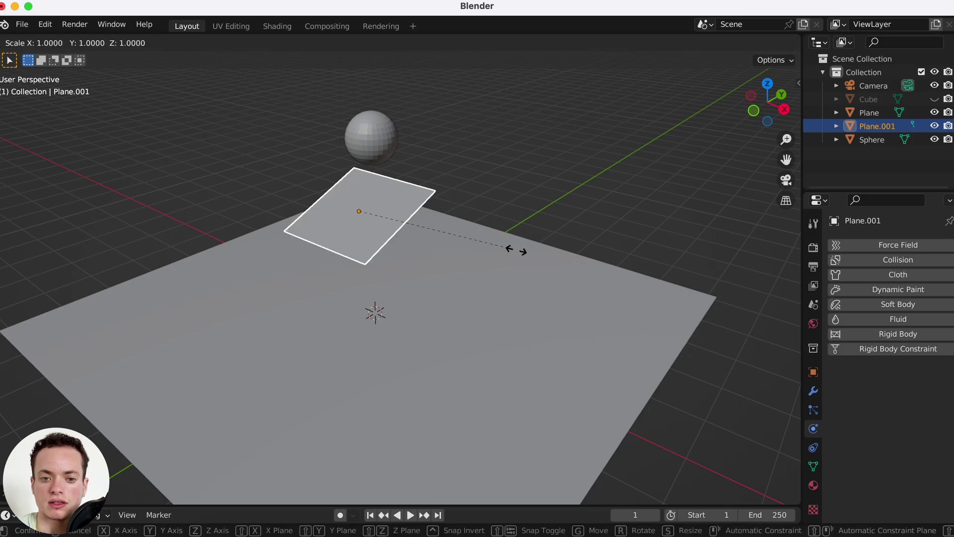
pyautogui.press('x')
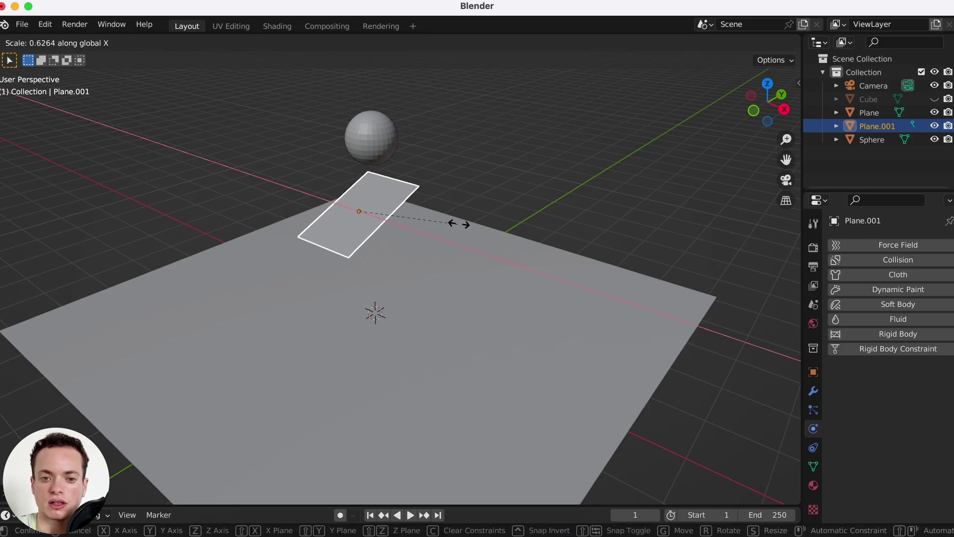
pyautogui.click(437, 213)
# - Rotate the ramp slightly steeper in the right orthographic view
pyautogui.moveTo(438, 213); pyautogui.dragTo(437, 212, button='middle')
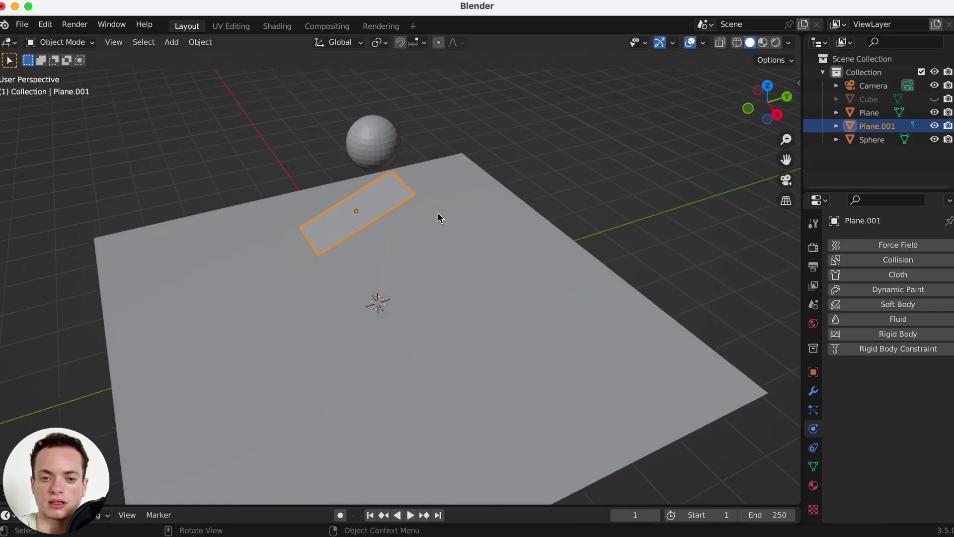
pyautogui.click(389, 154)
pyautogui.click(390, 192)
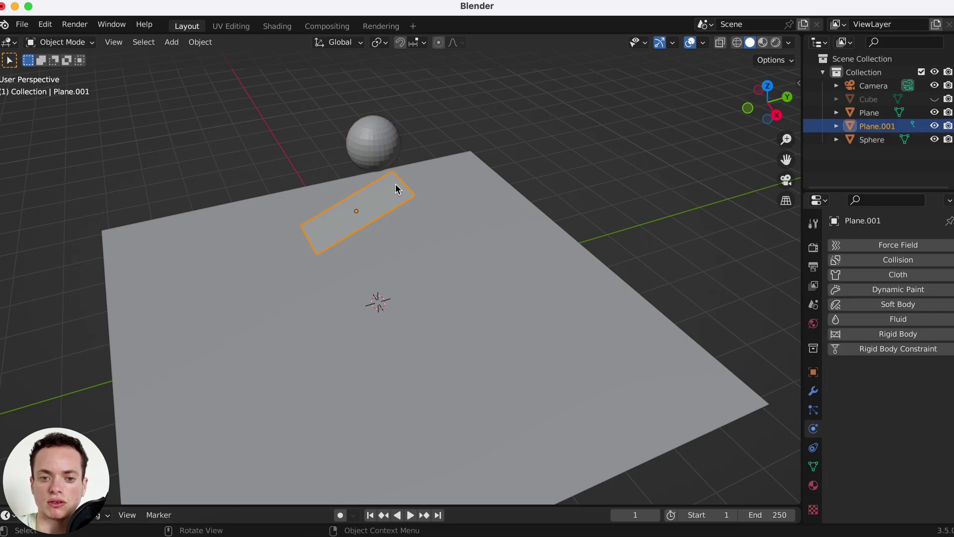
pyautogui.moveTo(296, 252); pyautogui.dragTo(298, 253, button='middle')
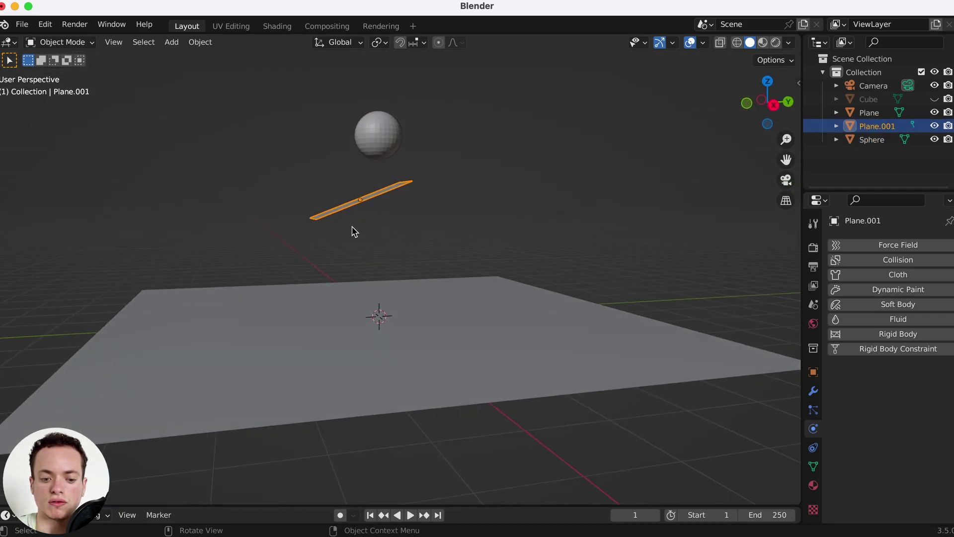
pyautogui.press('KP_1')
pyautogui.press('KP_3')
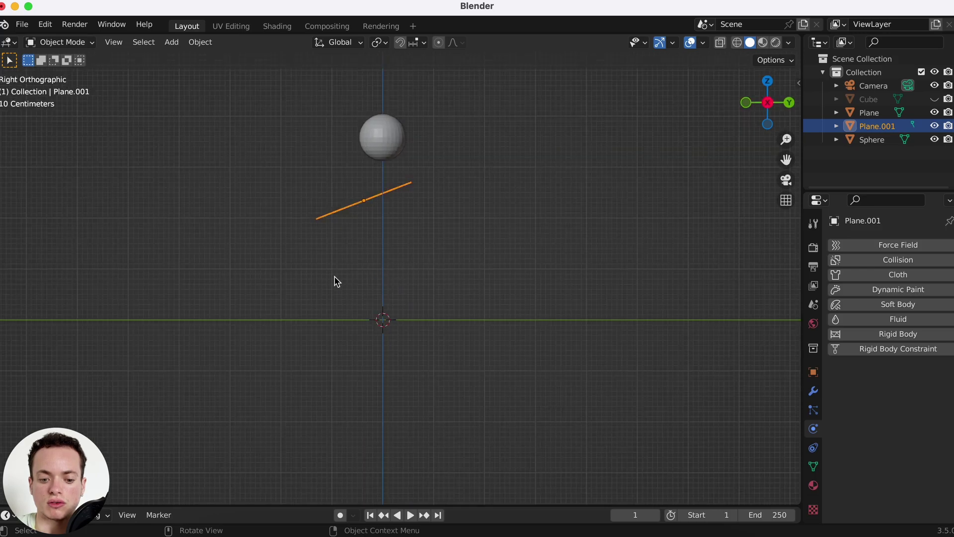
pyautogui.press('r')
pyautogui.click(328, 305)
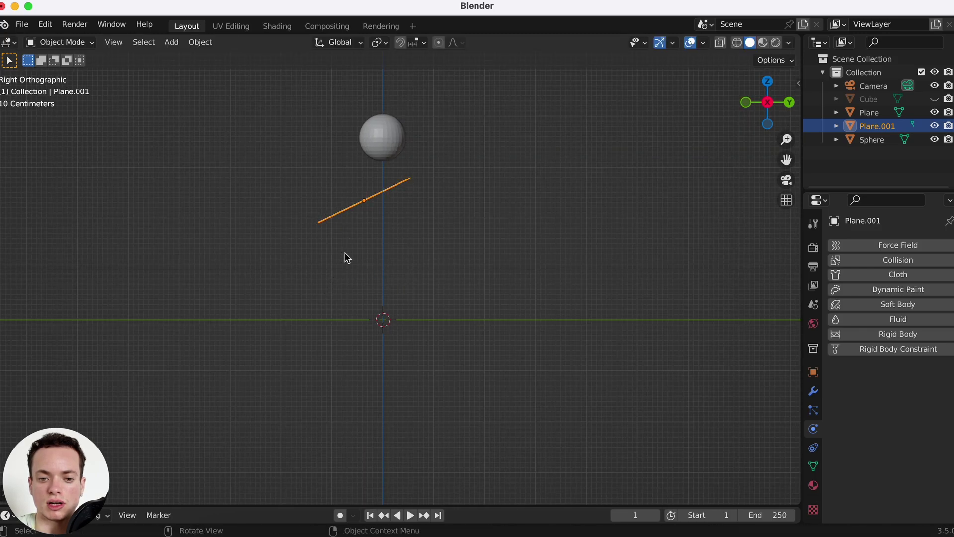
# - Play the simulation with the ramp still lacking physics, stop it and return to frame 1
pyautogui.moveTo(344, 252); pyautogui.dragTo(345, 254, button='middle')
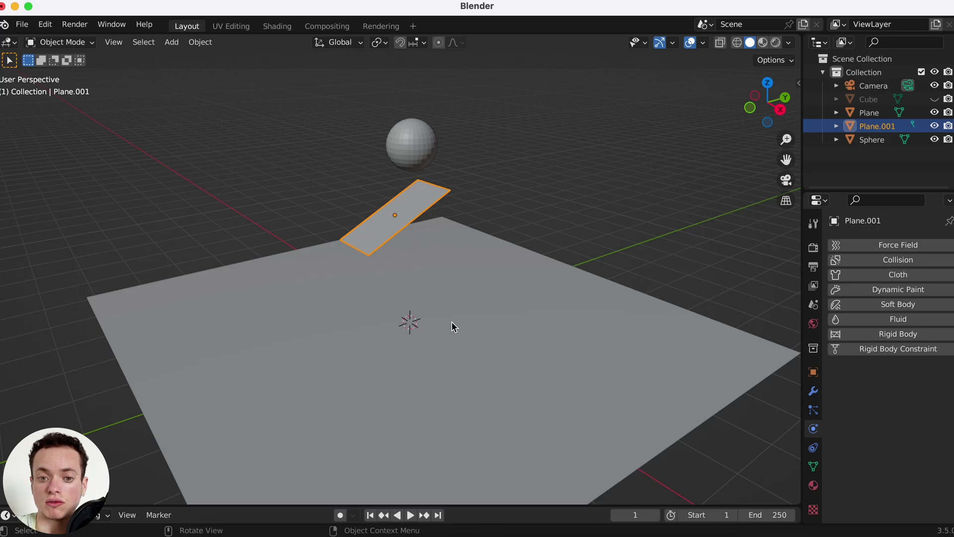
pyautogui.press('space')
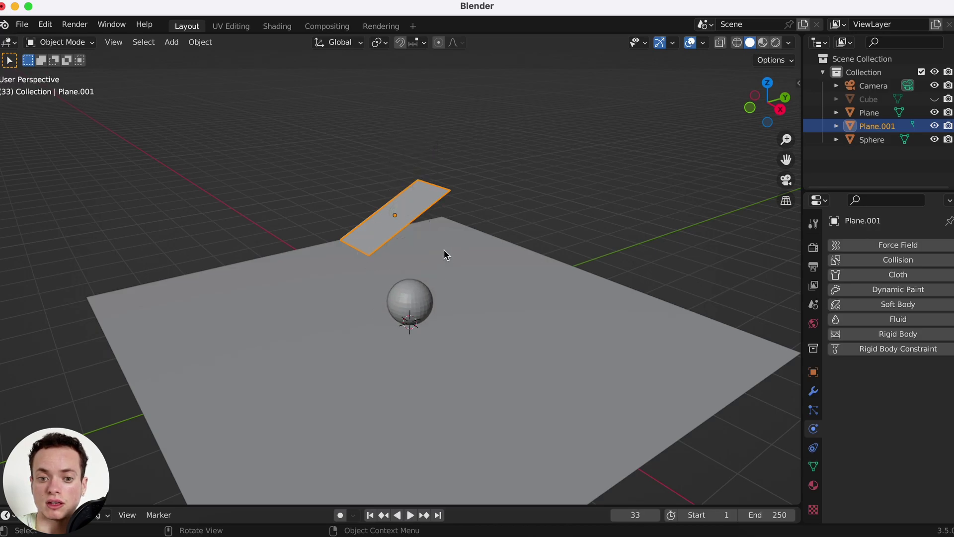
pyautogui.click(446, 306)
pyautogui.click(371, 515)
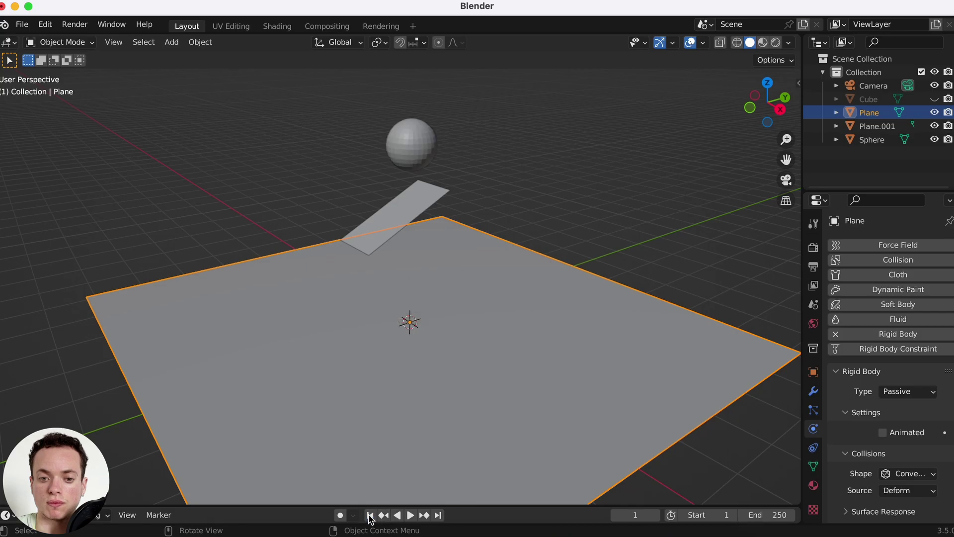
# - Add Rigid Body physics to the ramp plane and set its type to Passive
pyautogui.click(409, 208)
pyautogui.click(888, 335)
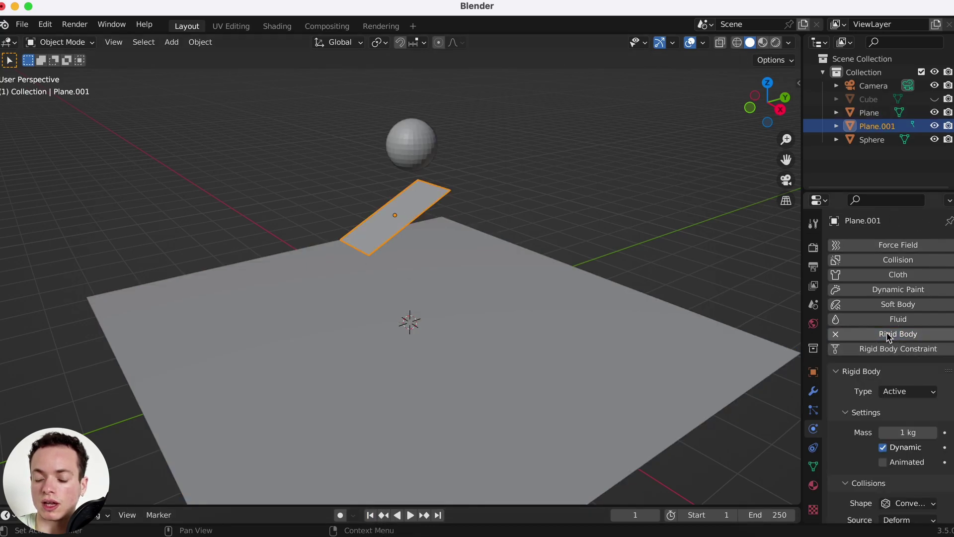
pyautogui.click(911, 392)
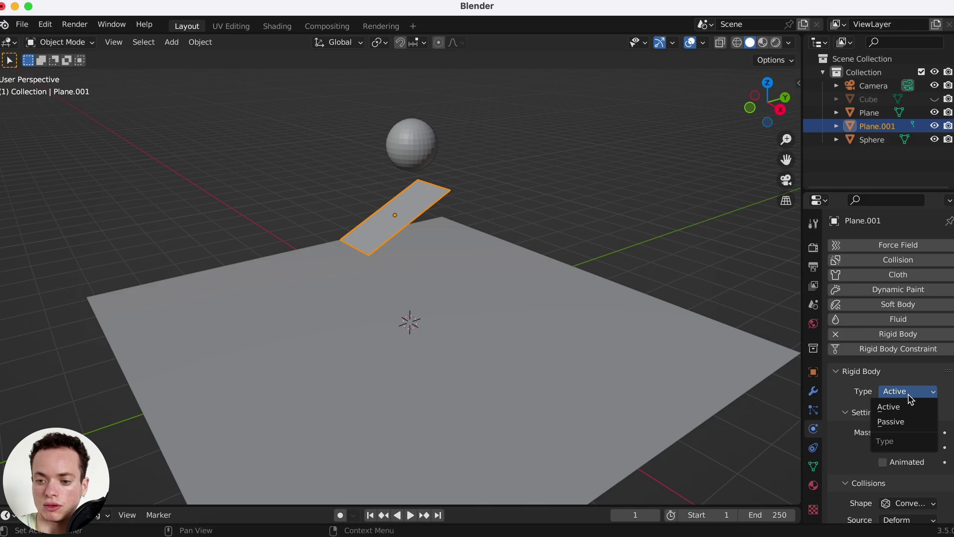
pyautogui.click(899, 423)
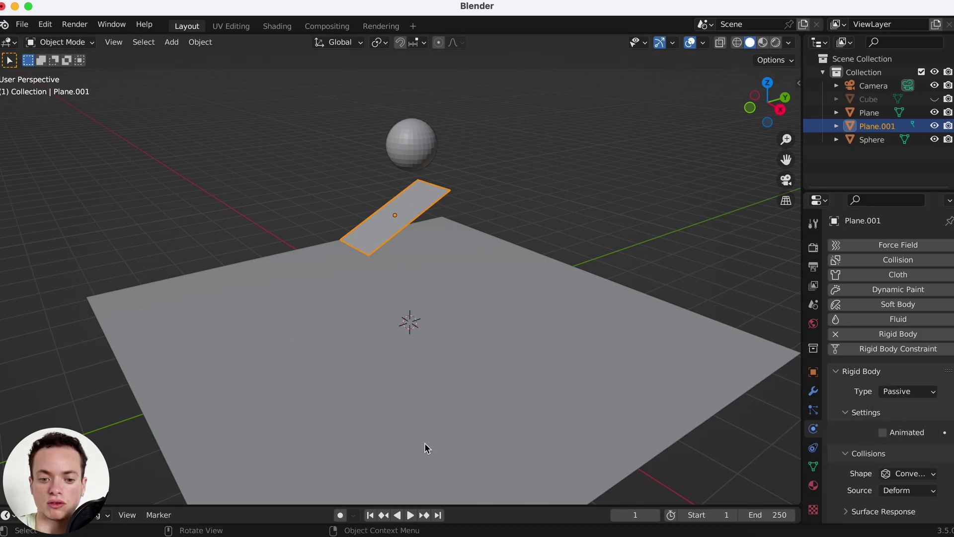
# - Play the simulation twice to check how the ball meets the ramp, returning to frame 1 after each run
pyautogui.press('space')
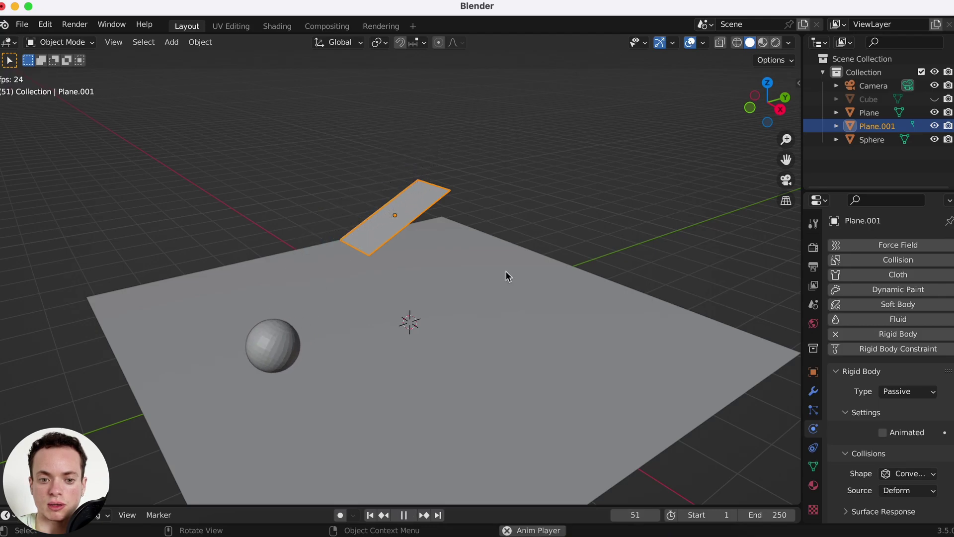
pyautogui.press('space')
pyautogui.click(371, 515)
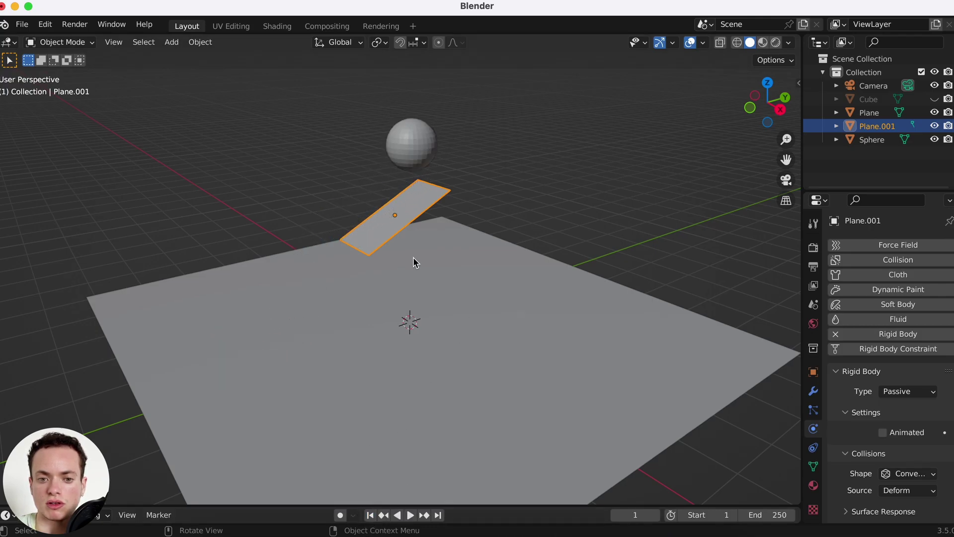
pyautogui.keyDown('ctrl'); pyautogui.scroll(2, 417, 246); pyautogui.keyUp('ctrl')
pyautogui.click(564, 124)
pyautogui.keyDown('shift'); pyautogui.scroll(3, 564, 123); pyautogui.keyUp('shift')
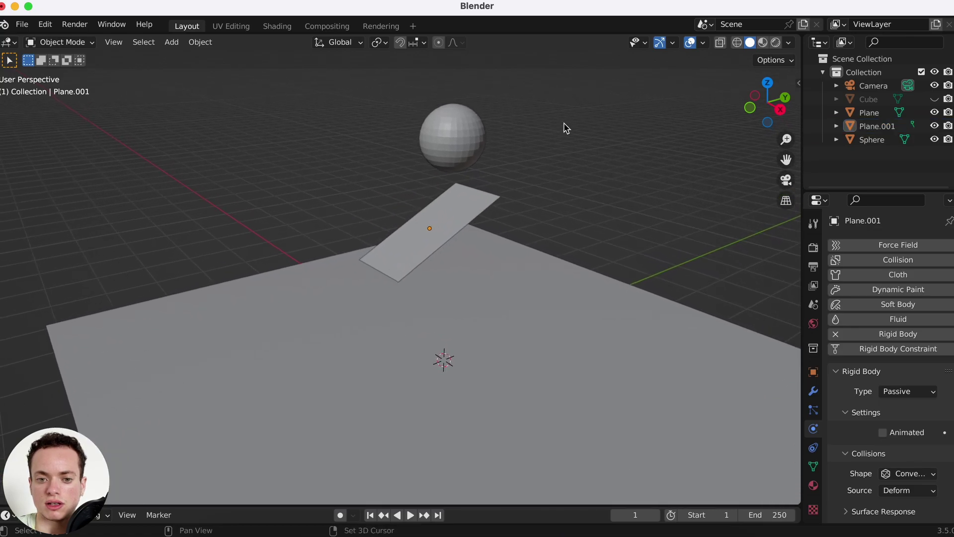
pyautogui.press('space')
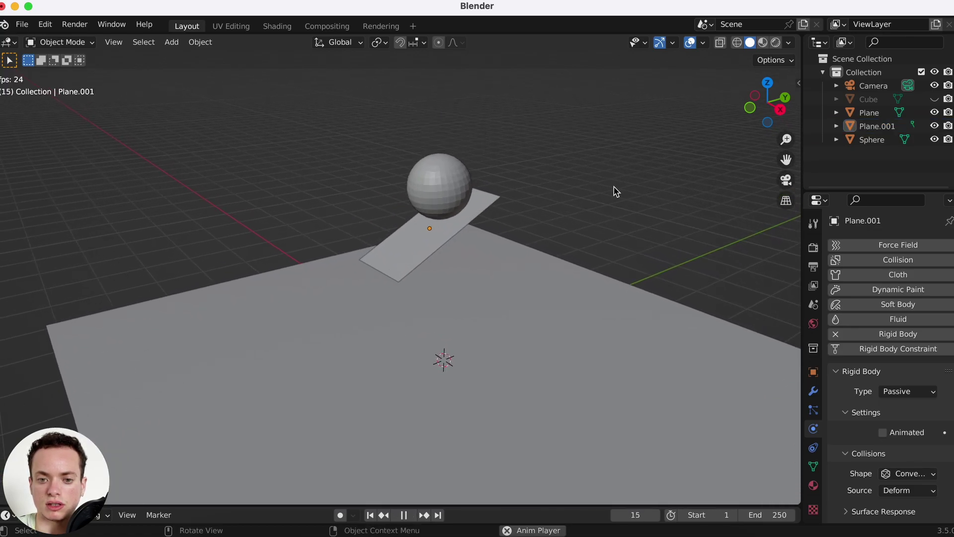
pyautogui.press('space')
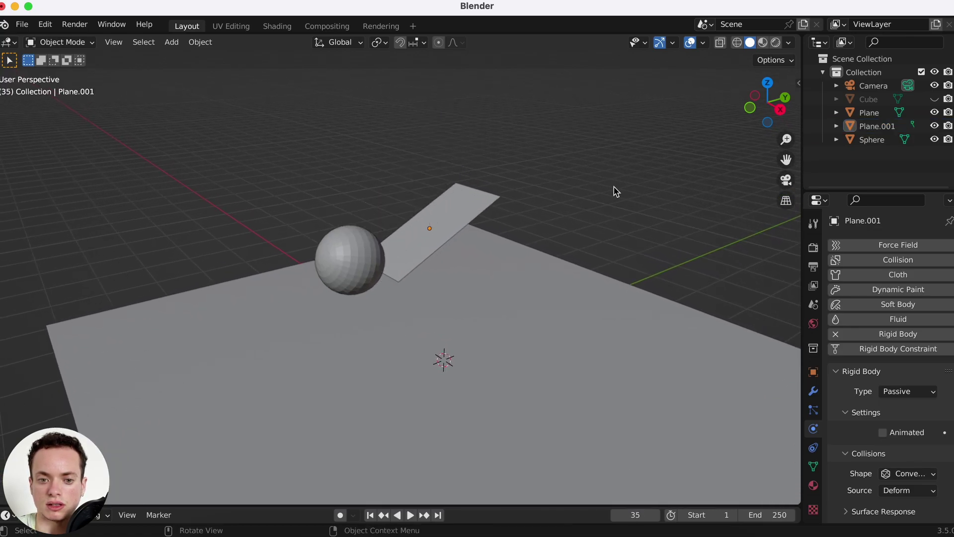
pyautogui.click(370, 515)
# - Check the sphere's scale values in its transform properties and apply the sphere's scale
pyautogui.click(466, 150)
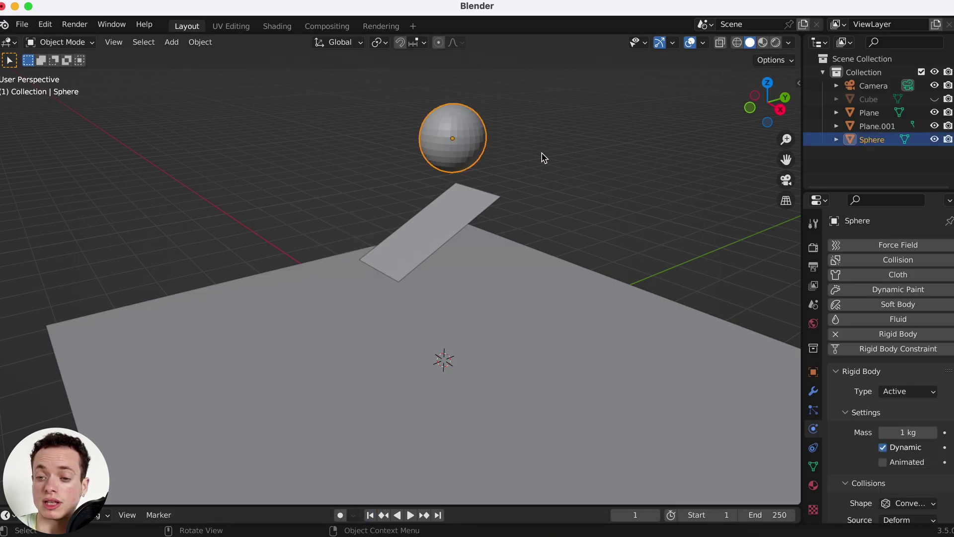
pyautogui.press('n')
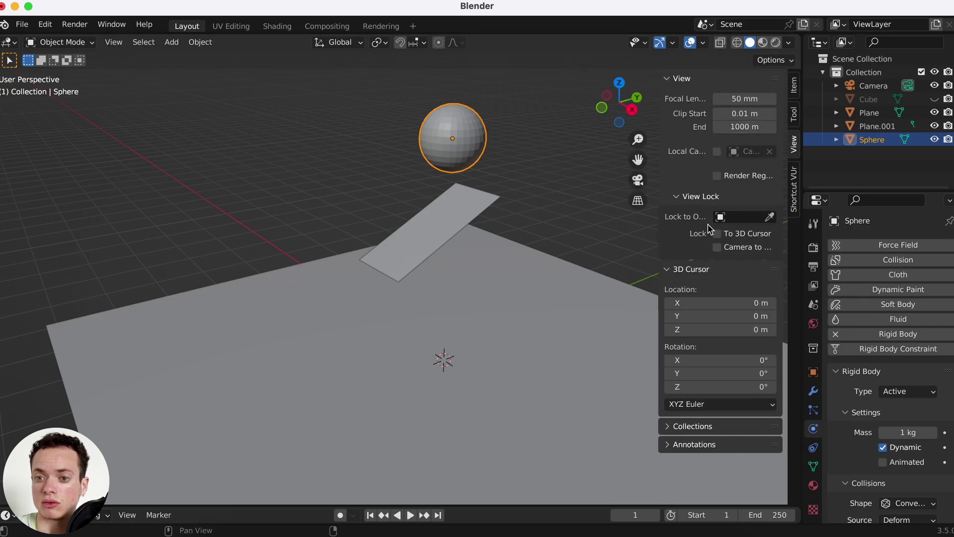
pyautogui.click(795, 87)
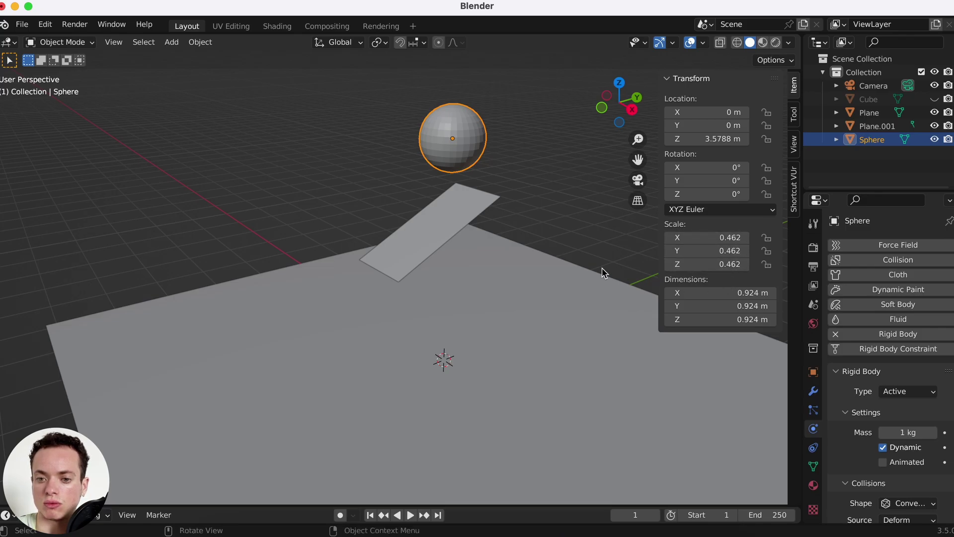
pyautogui.press('n')
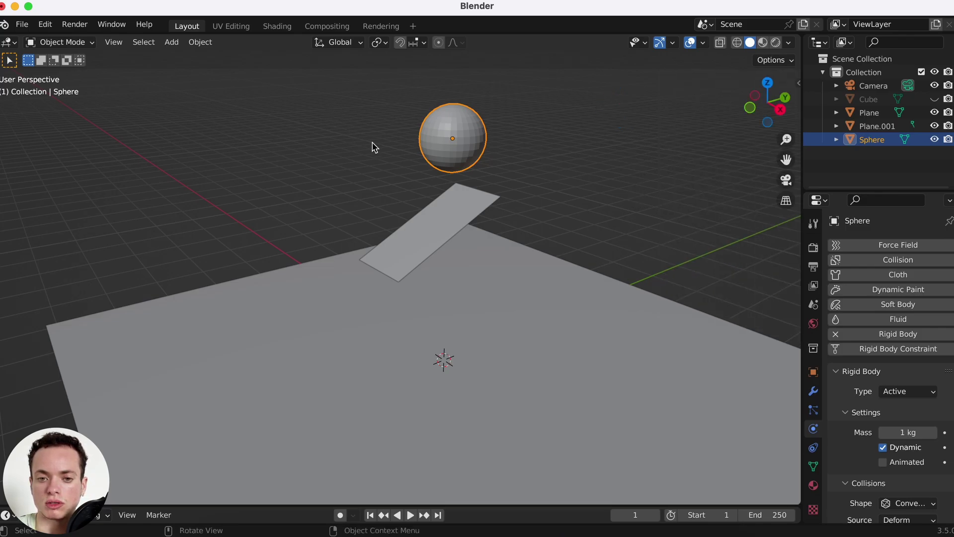
pyautogui.click(193, 44)
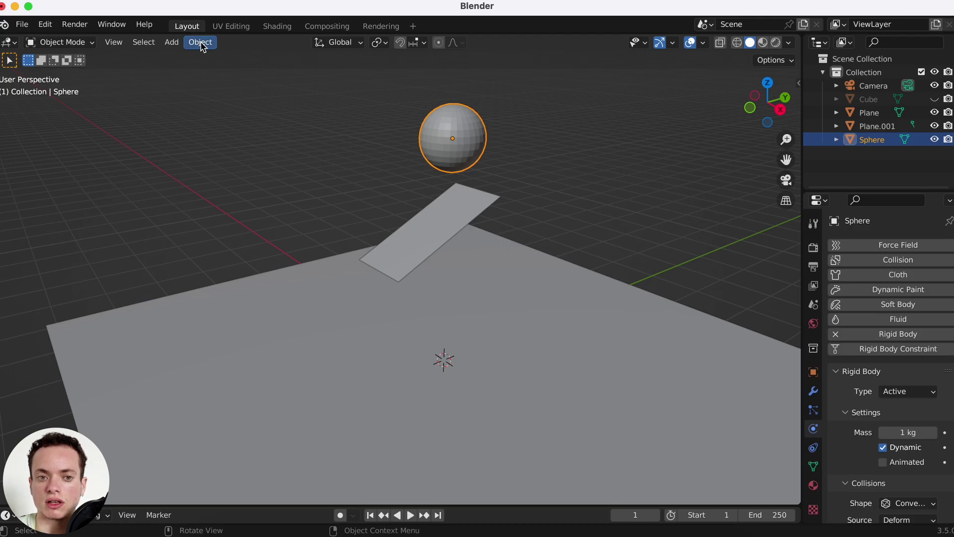
pyautogui.moveTo(232, 118)
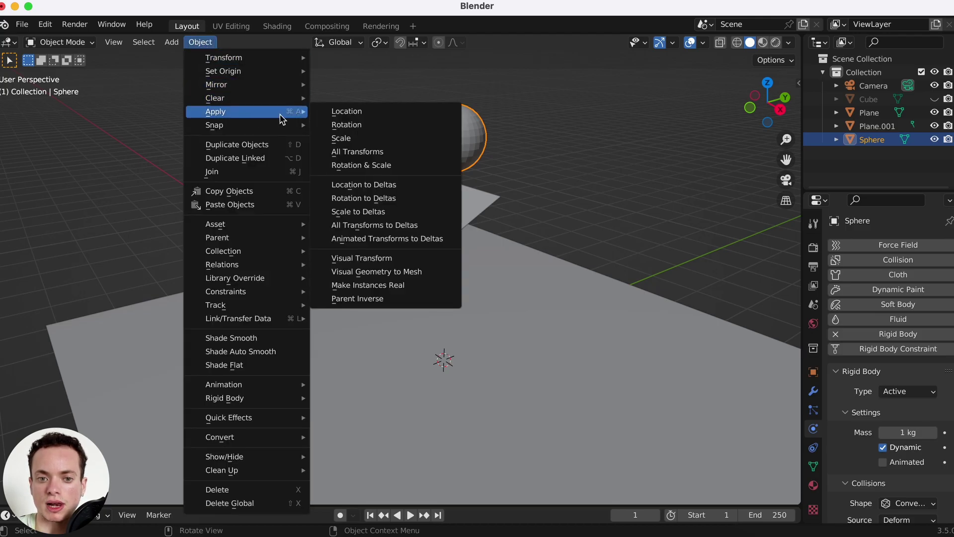
pyautogui.click(334, 141)
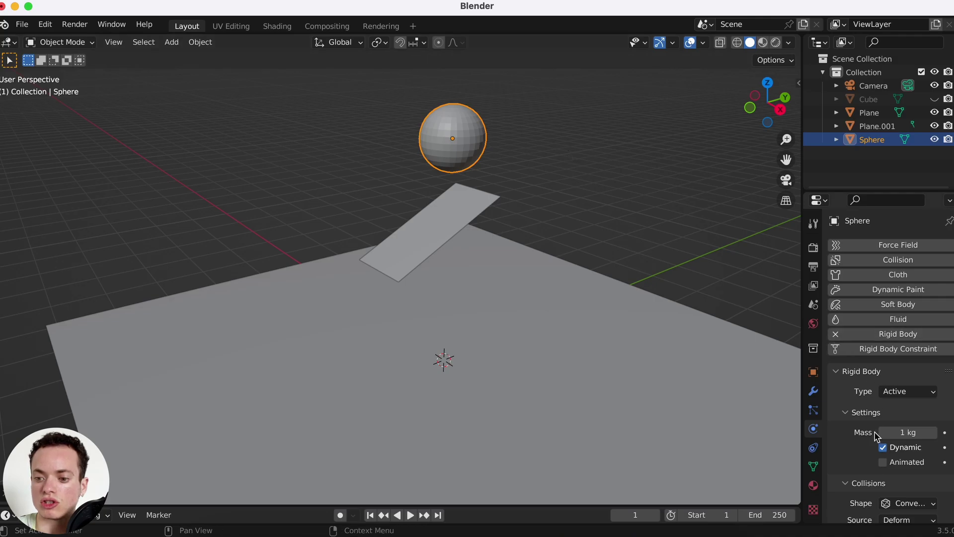
# - Set the sphere's rigid body collision shape to Sphere
pyautogui.scroll(-3, 877, 467)
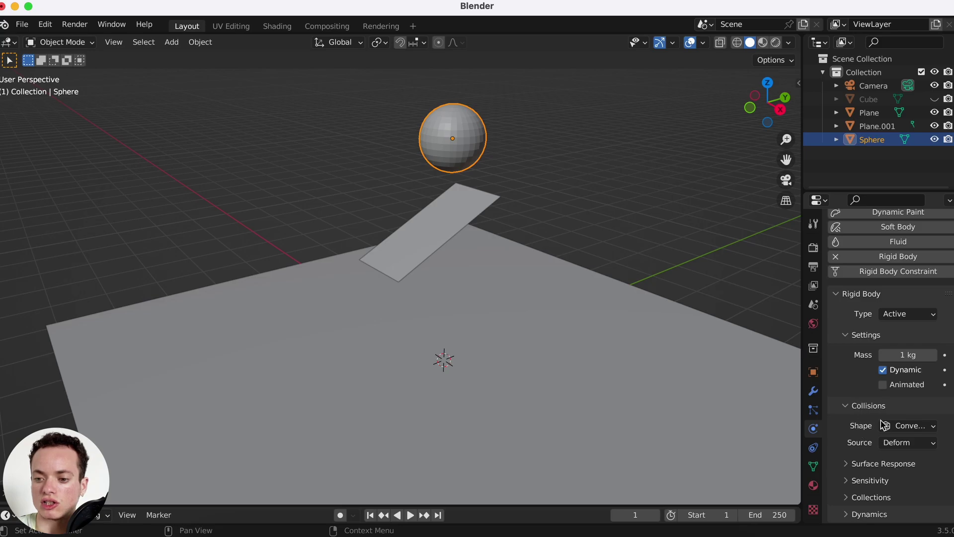
pyautogui.click(903, 426)
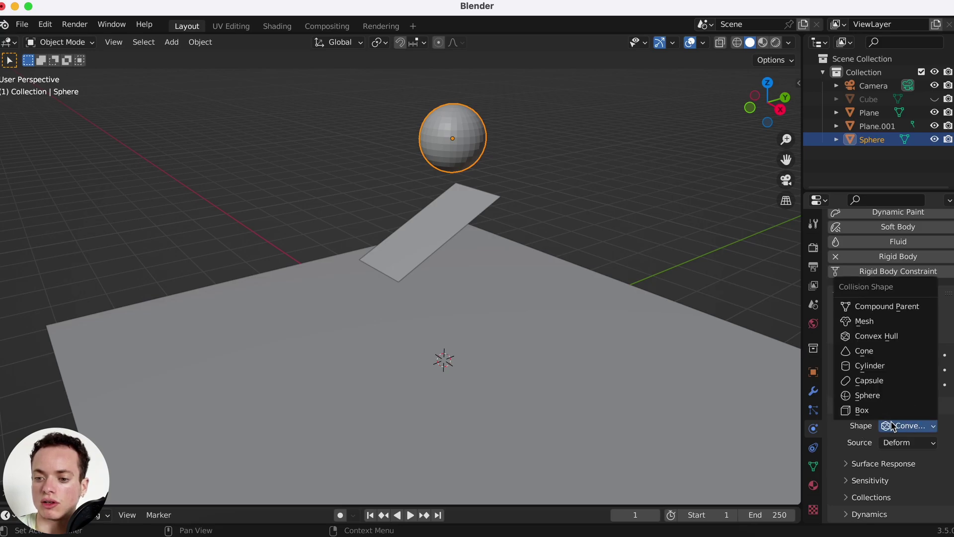
pyautogui.click(867, 396)
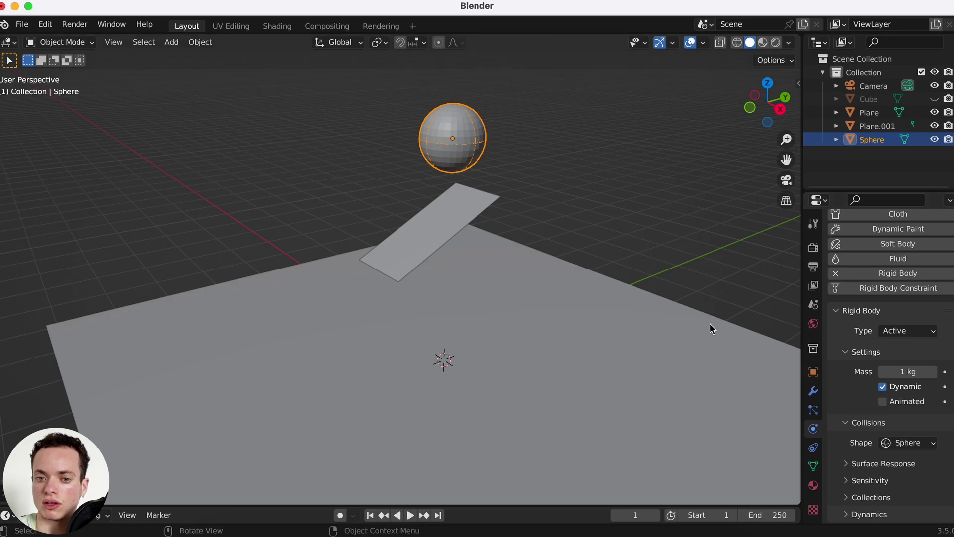
pyautogui.keyDown('ctrl'); pyautogui.scroll(-3, 679, 347); pyautogui.keyUp('ctrl')
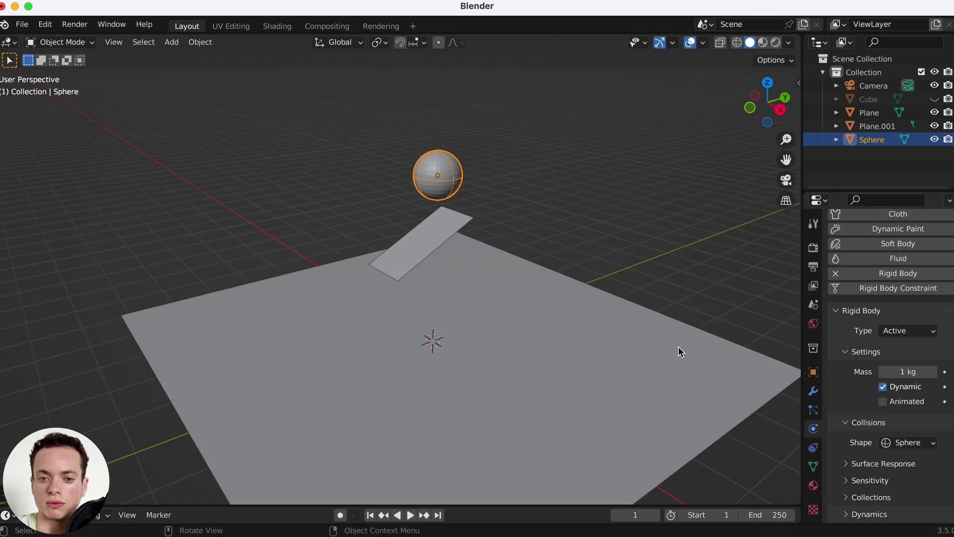
# - Play the simulation to check how the sphere rolls down the ramp and across the ground, returning to frame 1
pyautogui.press('space')
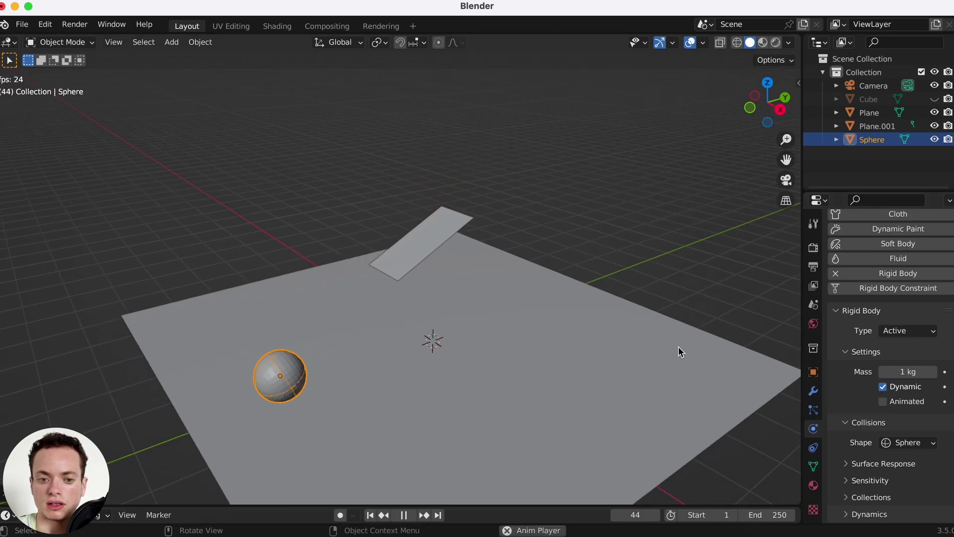
pyautogui.press('space')
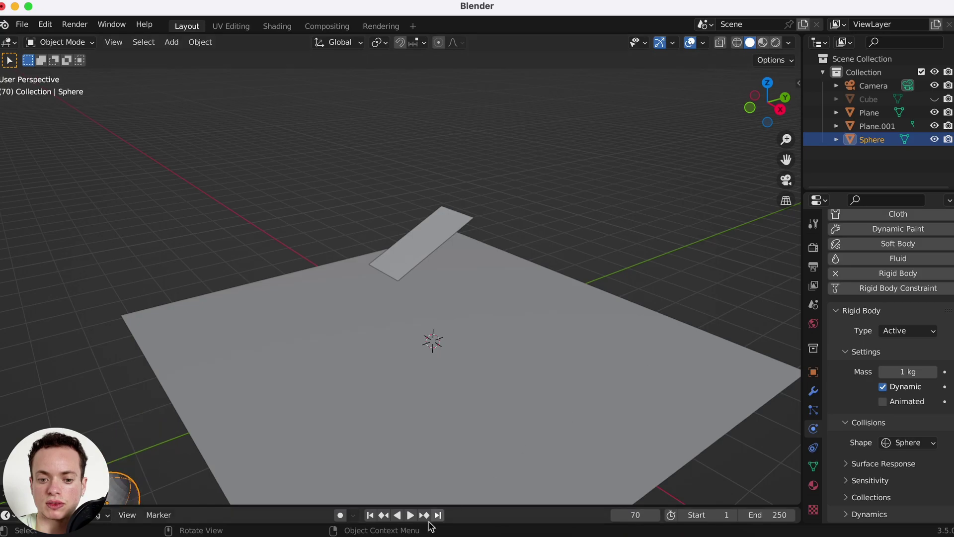
pyautogui.click(371, 515)
# - Scale the ground plane along the global Y axis by about 3.1 to lengthen the rolling surface
pyautogui.click(290, 342)
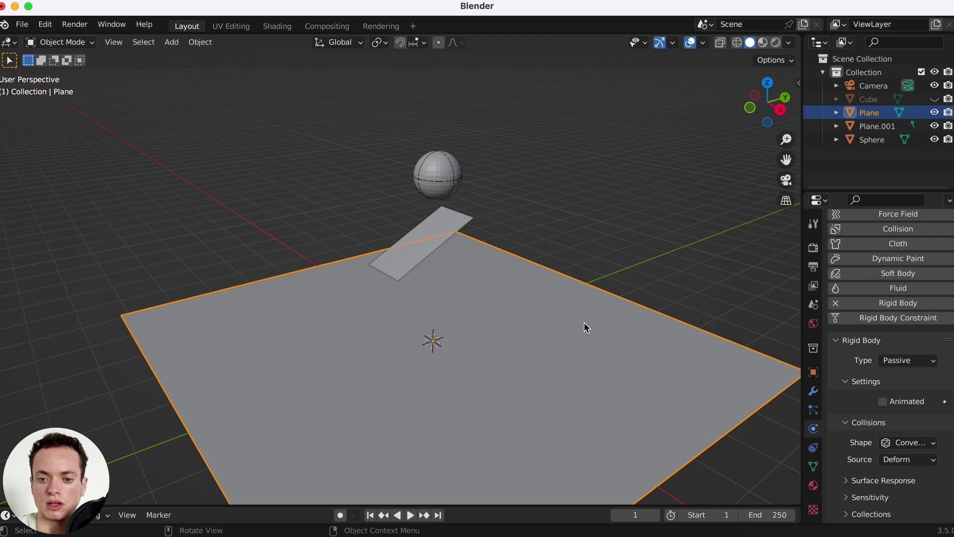
pyautogui.scroll(-2, 583, 322)
pyautogui.moveTo(584, 322); pyautogui.dragTo(554, 332, button='middle')
pyautogui.press('s')
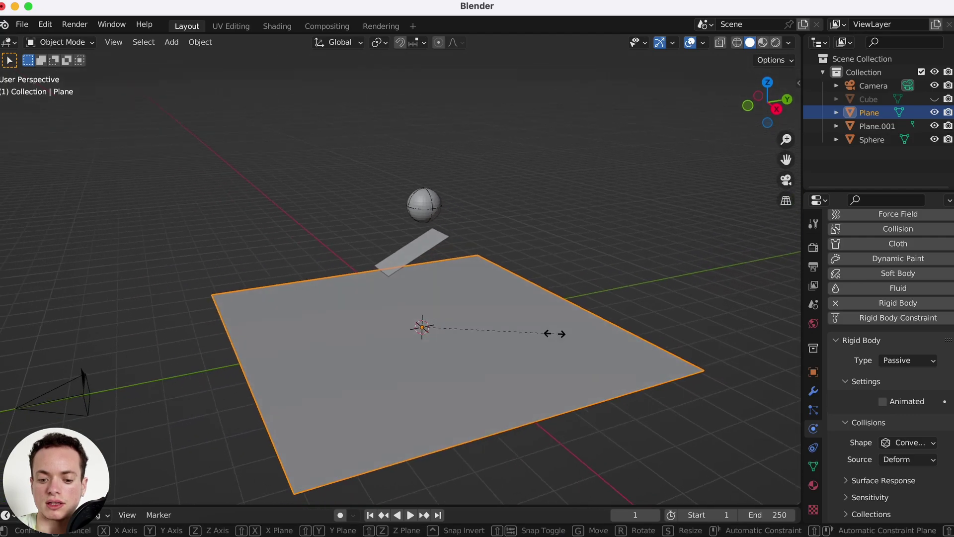
pyautogui.press('y')
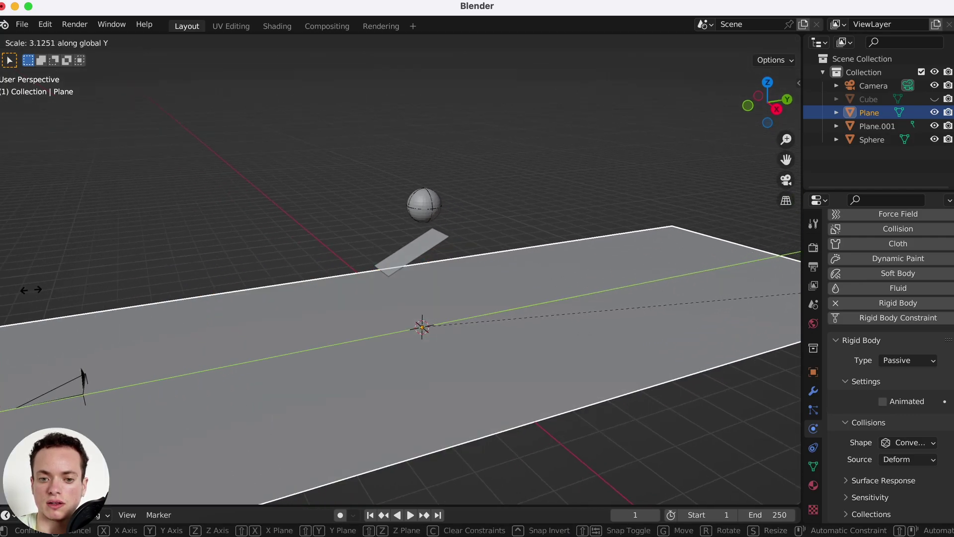
pyautogui.click(39, 290)
# - Unhide the cube and select it
pyautogui.keyDown('ctrl'); pyautogui.scroll(3, 363, 278); pyautogui.keyUp('ctrl')
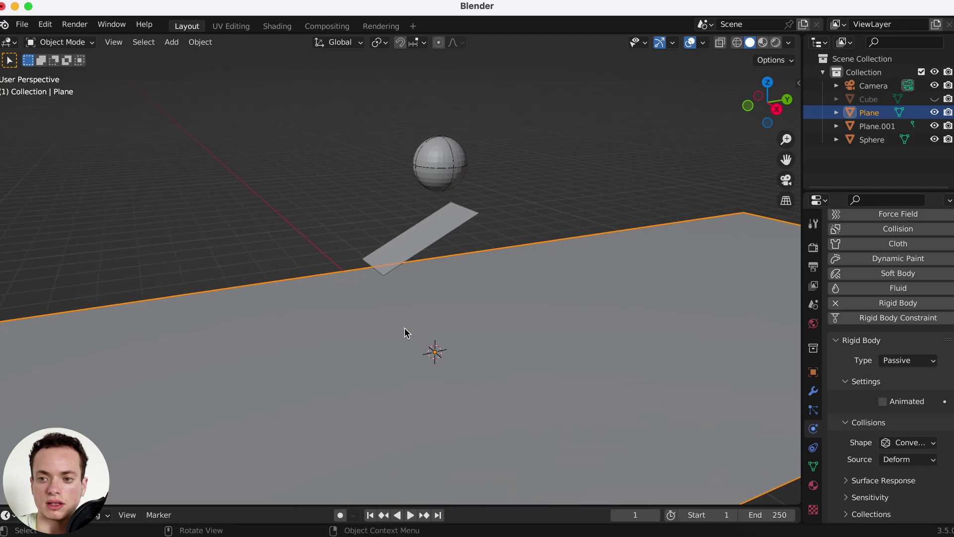
pyautogui.click(903, 103)
pyautogui.moveTo(566, 255); pyautogui.dragTo(556, 258, button='middle')
pyautogui.click(459, 337)
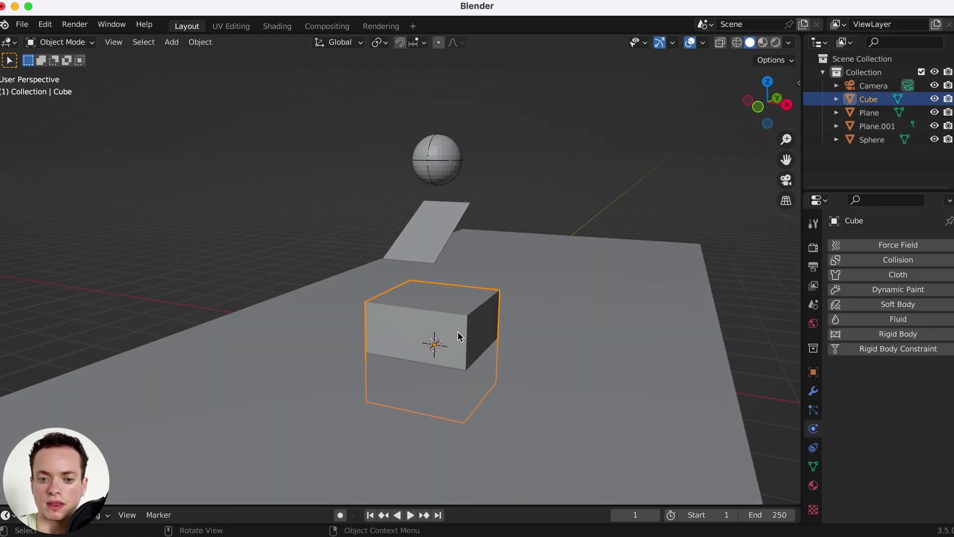
# - Scale the cube down uniformly to about 0.12 in an orthographic view along the Y axis
pyautogui.press('KP_1')
pyautogui.scroll(3, 644, 313)
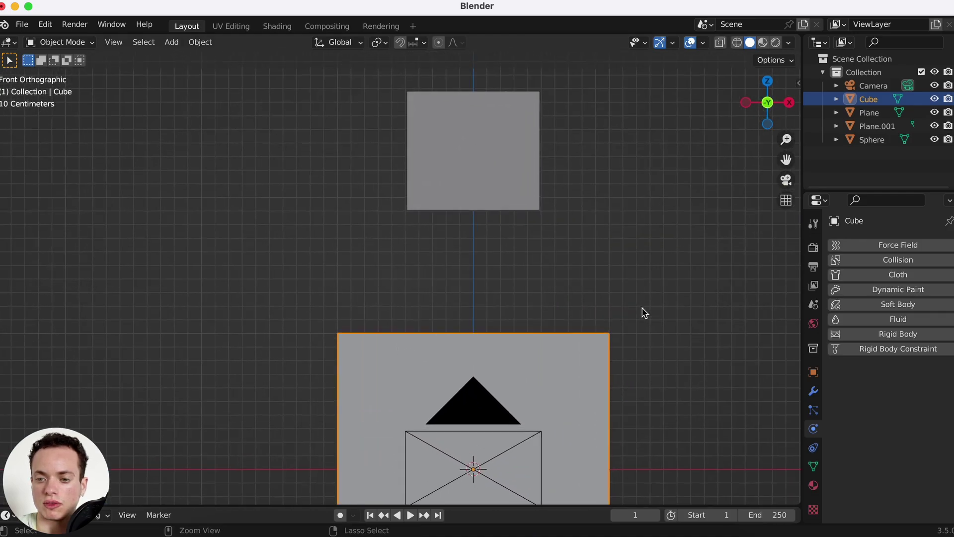
pyautogui.keyDown('ctrl'); pyautogui.scroll(-2, 643, 308); pyautogui.keyUp('ctrl')
pyautogui.keyDown('shift'); pyautogui.scroll(-3, 643, 308); pyautogui.keyUp('shift')
pyautogui.click(770, 105)
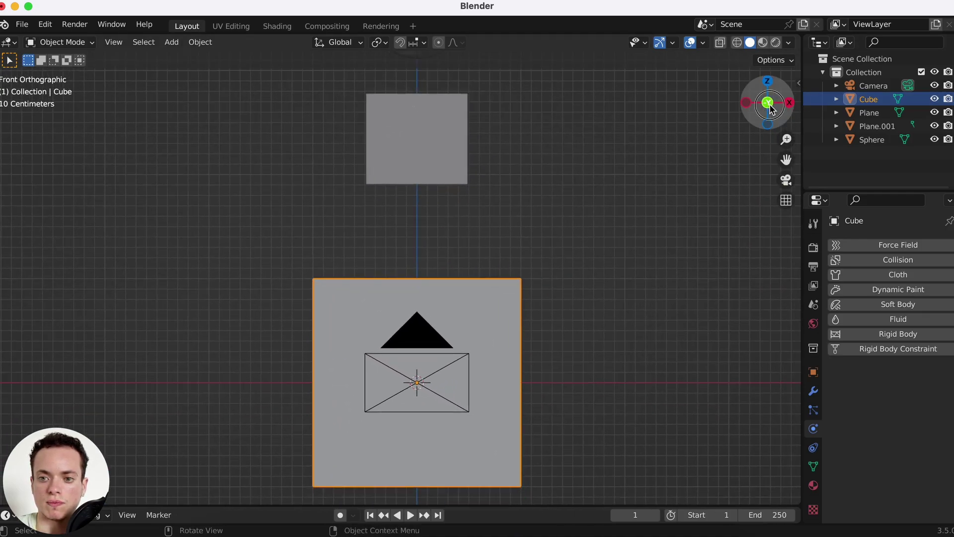
pyautogui.click(769, 106)
pyautogui.scroll(2, 508, 384)
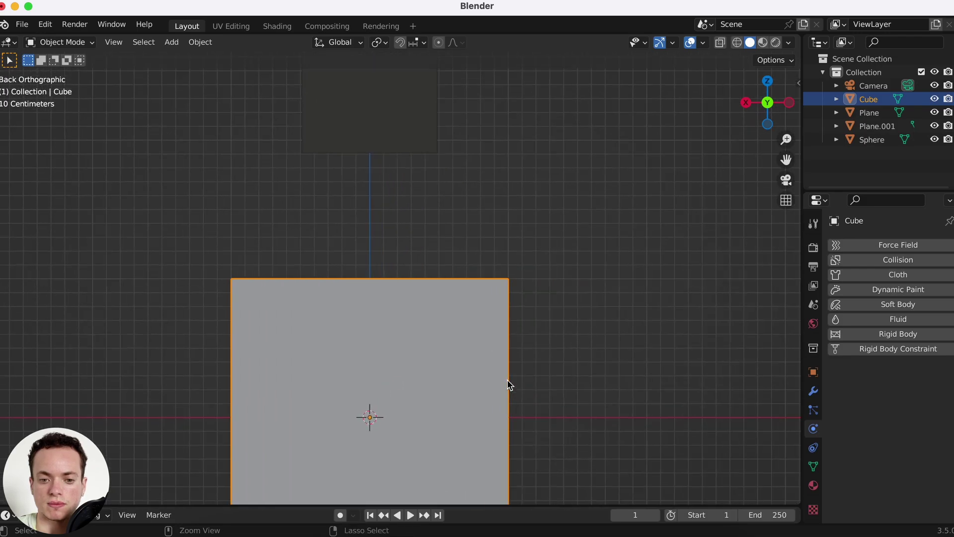
pyautogui.scroll(-1, 507, 380)
pyautogui.press('s')
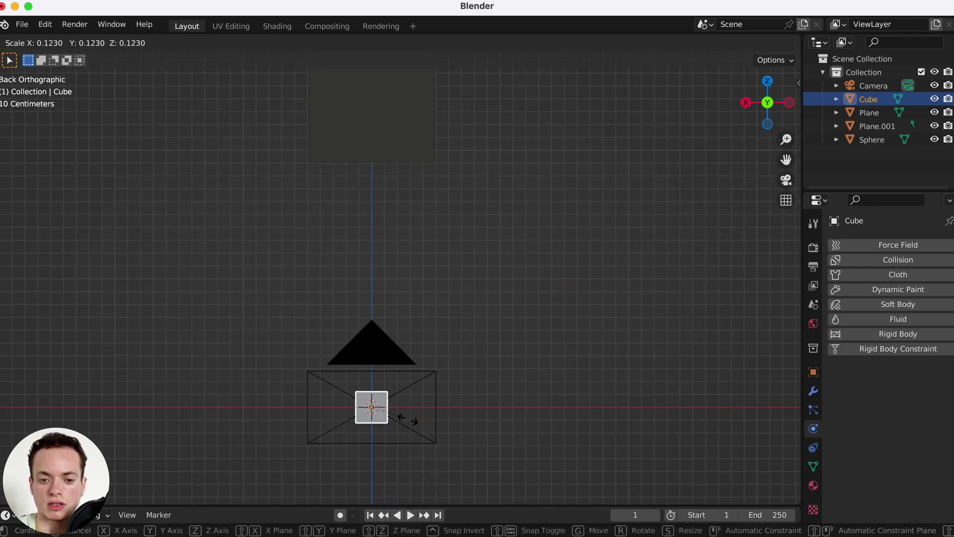
pyautogui.click(394, 420)
# - Raise the small cube about 0.07 m along Z so it rests on the ground plane
pyautogui.keyDown('ctrl'); pyautogui.scroll(5, 392, 415); pyautogui.keyUp('ctrl')
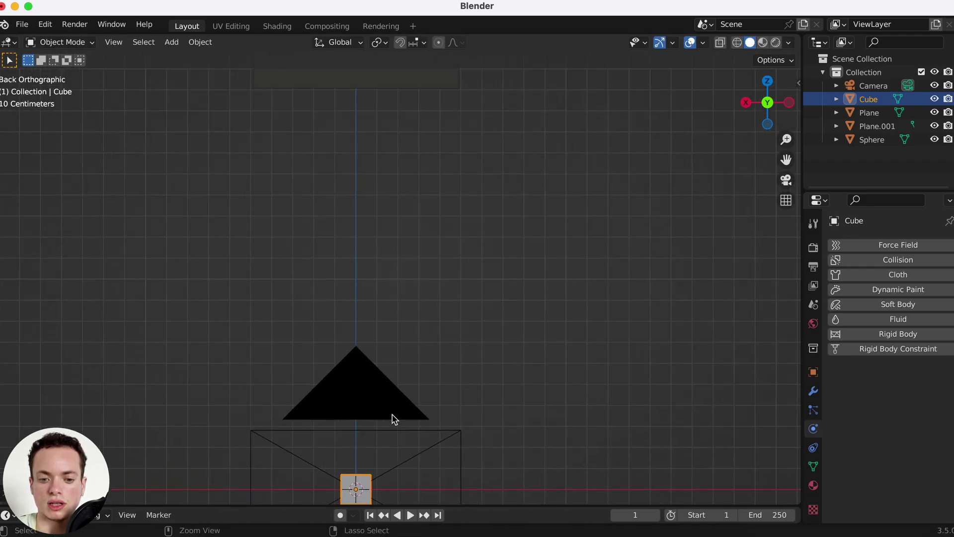
pyautogui.keyDown('shift'); pyautogui.scroll(-5, 392, 415); pyautogui.keyUp('shift')
pyautogui.press('g')
pyautogui.press('z')
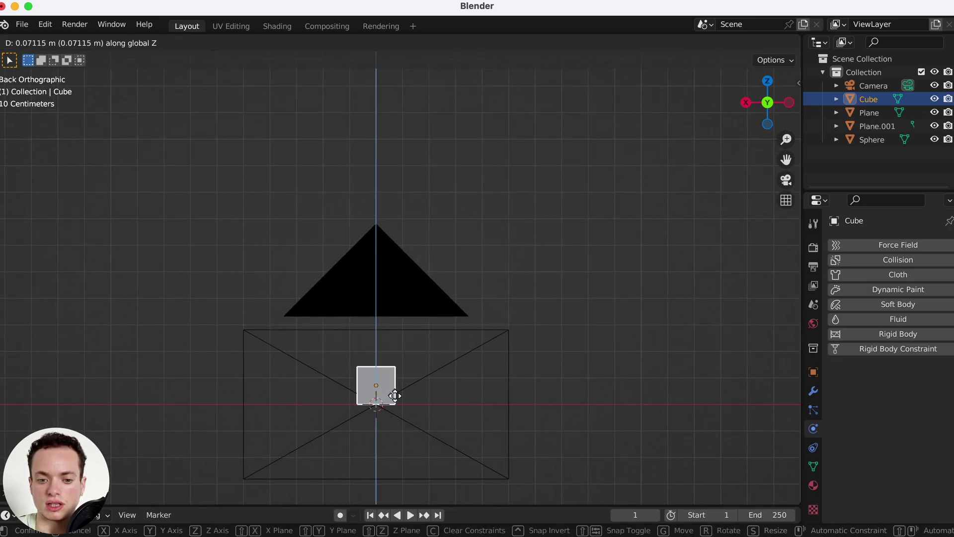
pyautogui.click(395, 396)
# - Move the cube along negative Y in the right orthographic view, placing it well away from the ramp in the ball's path
pyautogui.hscroll(-5, 394, 395)
pyautogui.keyDown('ctrl'); pyautogui.scroll(-4, 395, 395); pyautogui.keyUp('ctrl')
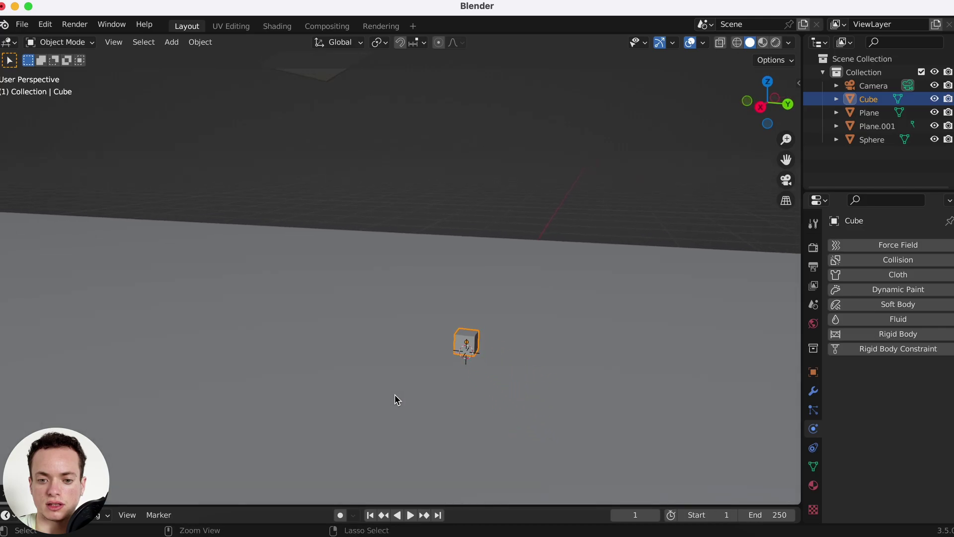
pyautogui.press('KP_3')
pyautogui.press('g')
pyautogui.press('y')
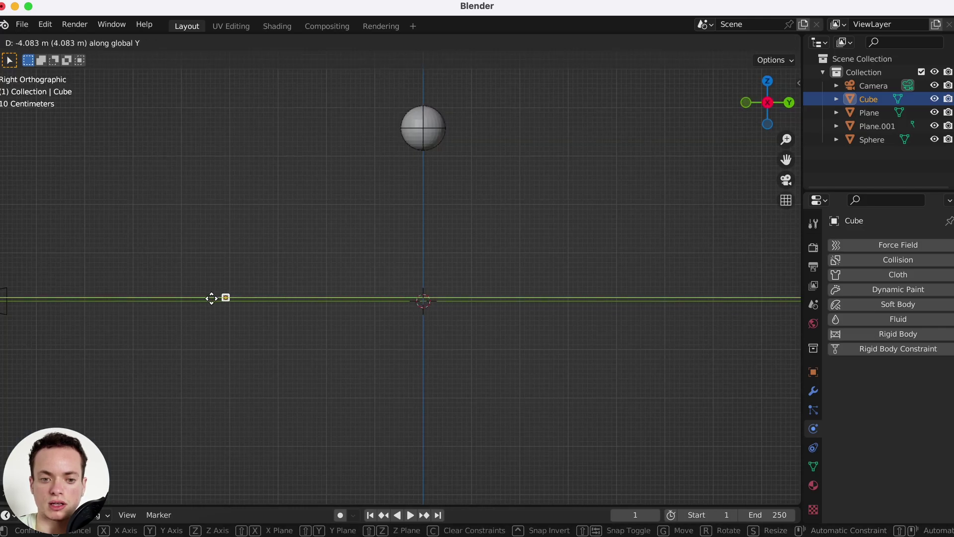
pyautogui.click(121, 302)
pyautogui.hscroll(-5, 267, 243)
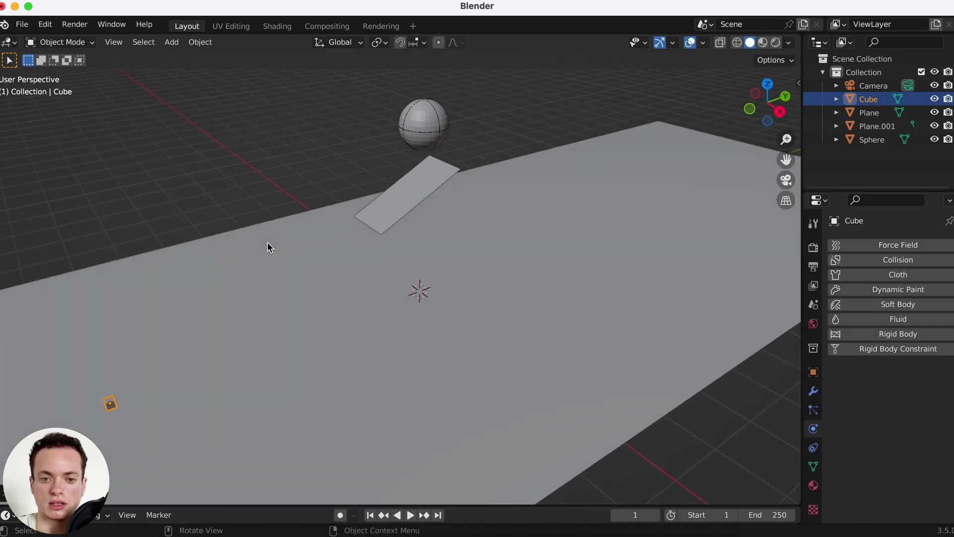
# - Play the simulation to compare the ball's path with the cube's position, returning to frame 1
pyautogui.press('space')
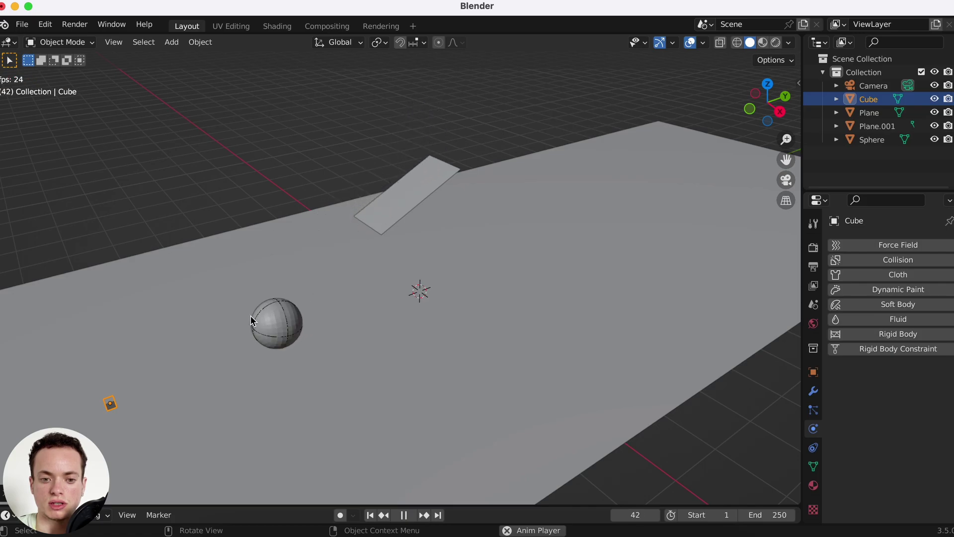
pyautogui.press('space')
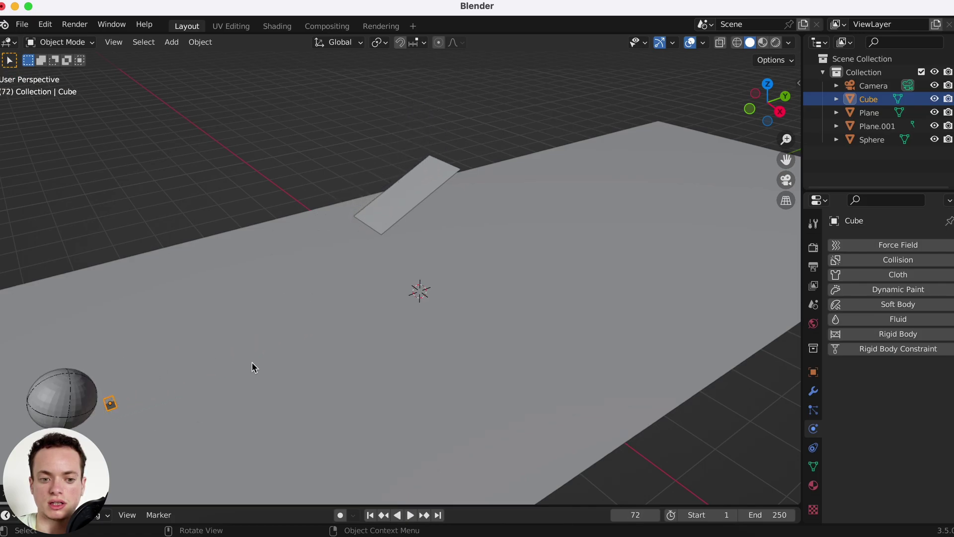
pyautogui.click(370, 515)
# - Move the cube about 0.5 m along positive Y, closer to the ramp
pyautogui.press('g')
pyautogui.press('y')
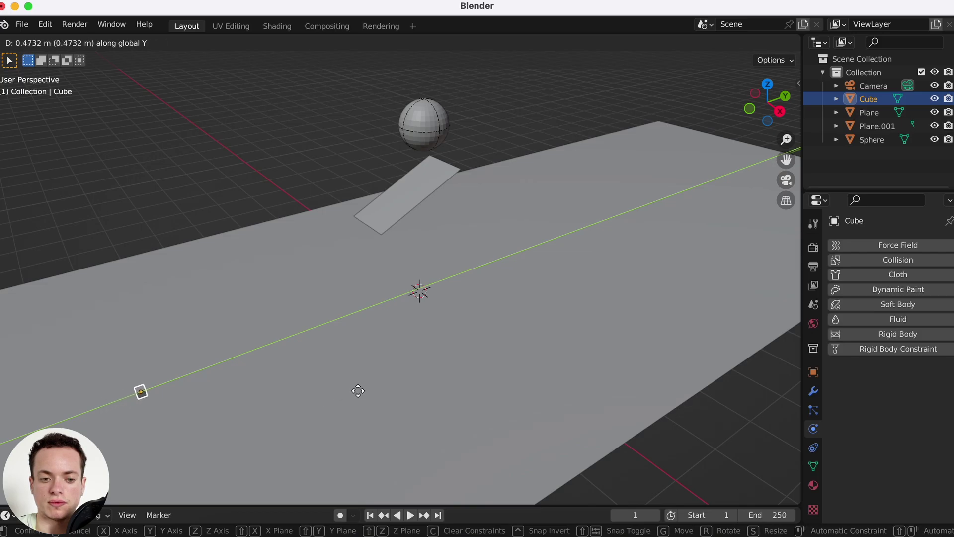
pyautogui.click(361, 390)
pyautogui.keyDown('shift'); pyautogui.hscroll(-3, 403, 341); pyautogui.keyUp('shift')
pyautogui.keyDown('ctrl'); pyautogui.scroll(3, 404, 341); pyautogui.keyUp('ctrl')
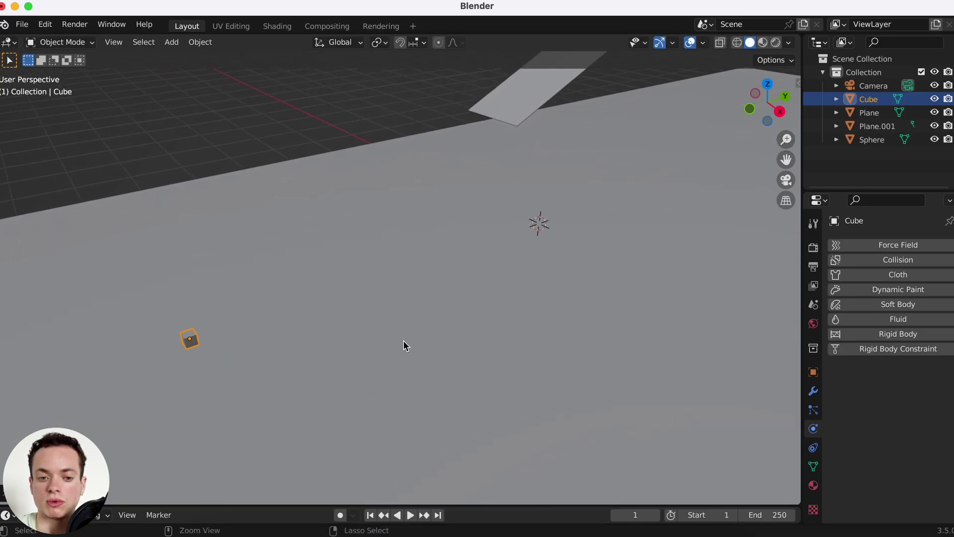
# - Add Rigid Body physics to the cube, keeping its type Active
pyautogui.keyDown('ctrl'); pyautogui.scroll(2, 404, 341); pyautogui.keyUp('ctrl')
pyautogui.keyDown('shift'); pyautogui.hscroll(-3, 403, 341); pyautogui.keyUp('shift')
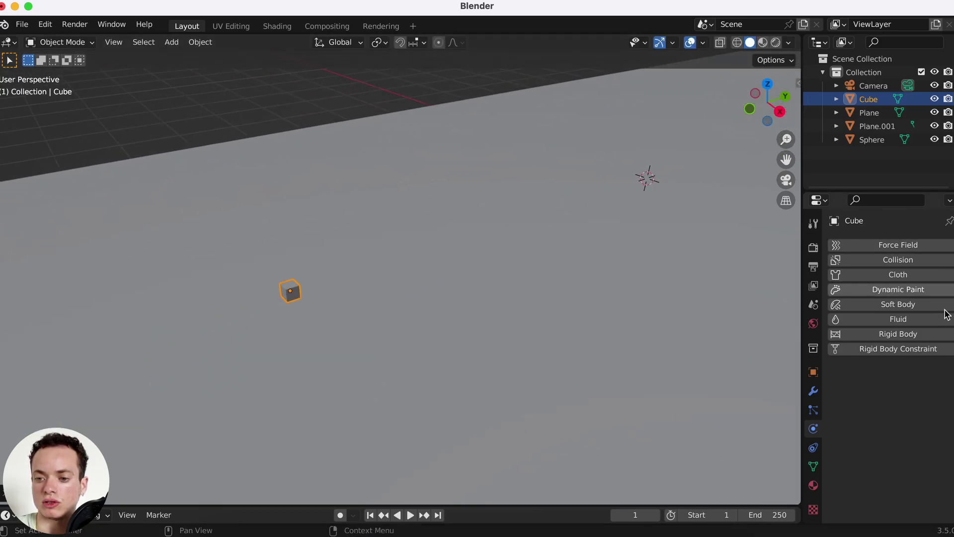
pyautogui.click(903, 334)
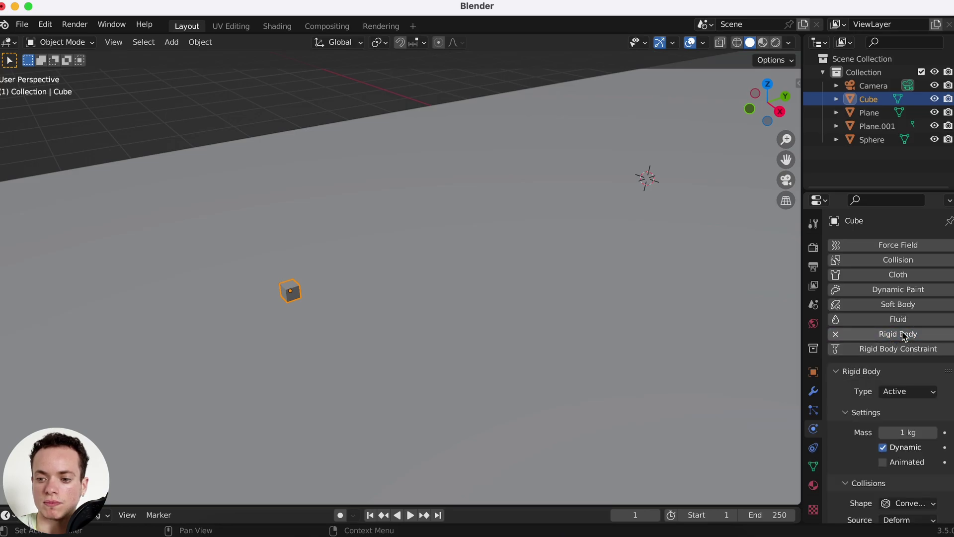
pyautogui.scroll(-2, 924, 346)
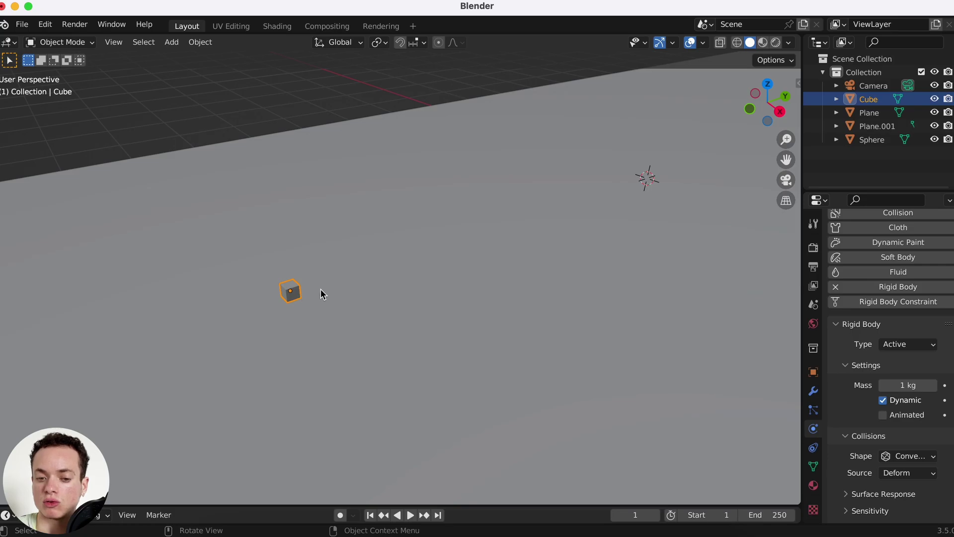
# - Play the simulation to check how the ball collides with the single rigid body cube, returning to frame 1
pyautogui.scroll(-3, 438, 287)
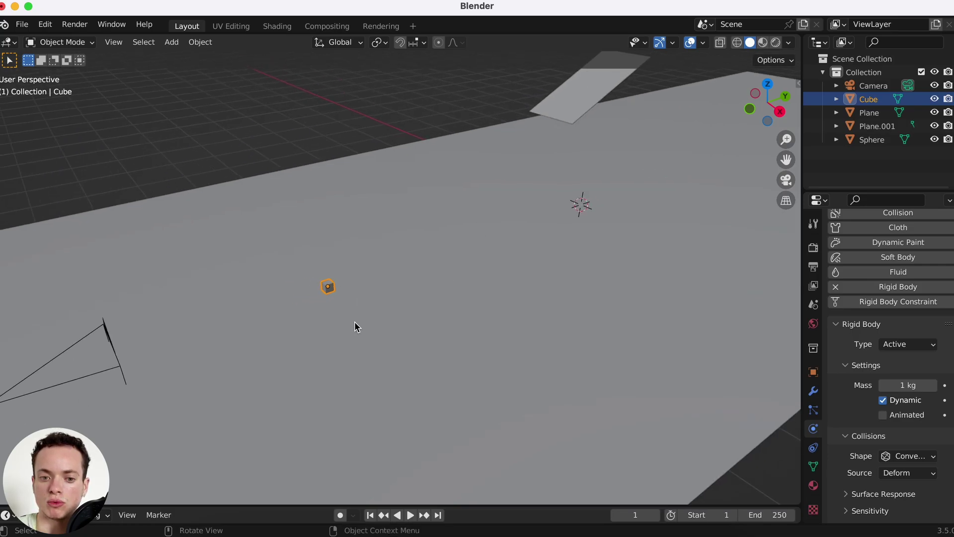
pyautogui.press('space')
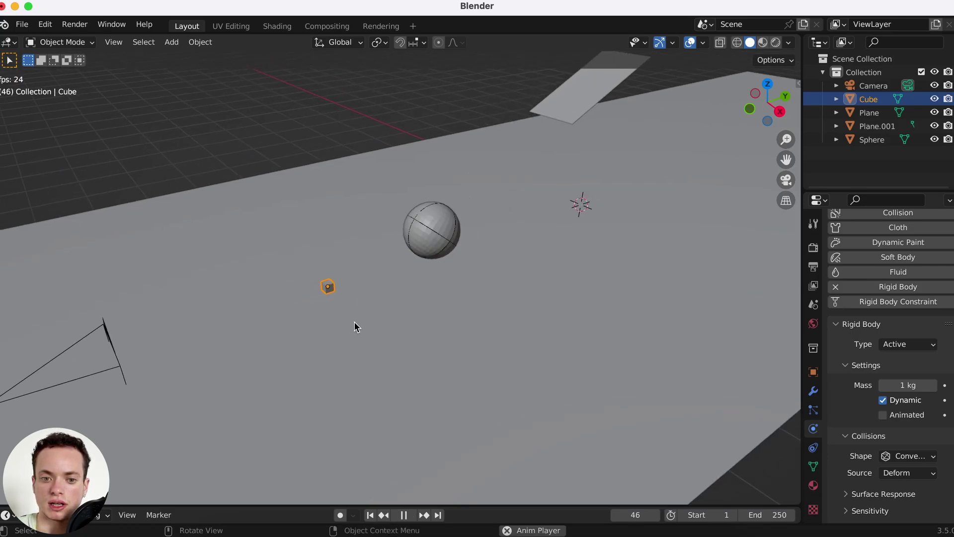
pyautogui.press('space')
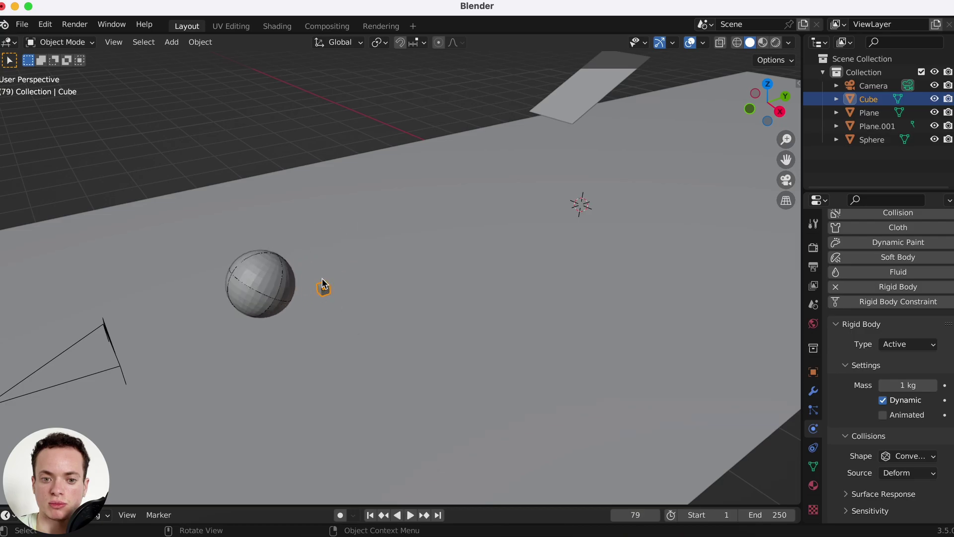
pyautogui.click(370, 515)
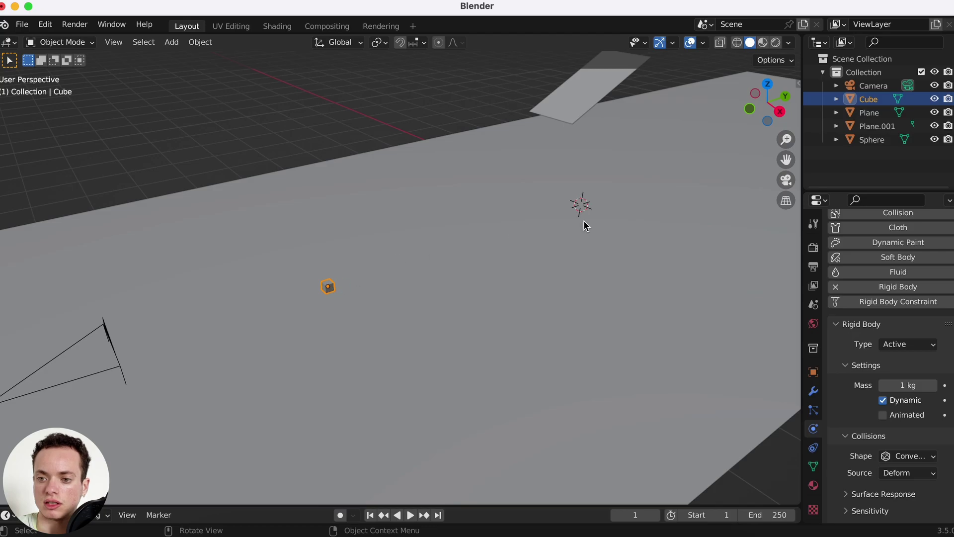
# - Duplicate the cube in front view and place the copy about 0.145 m higher along Z, directly on top of the original
pyautogui.press('KP_1')
pyautogui.keyDown('ctrl'); pyautogui.scroll(10, 533, 232); pyautogui.keyUp('ctrl')
pyautogui.keyDown('shift'); pyautogui.scroll(3, 533, 231); pyautogui.keyUp('shift')
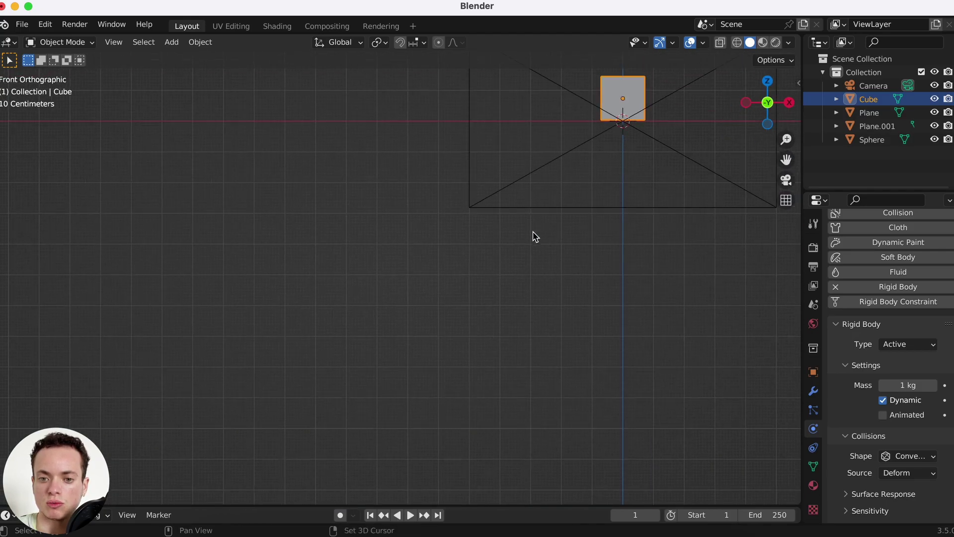
pyautogui.keyDown('shift'); pyautogui.scroll(5, 534, 236); pyautogui.keyUp('shift')
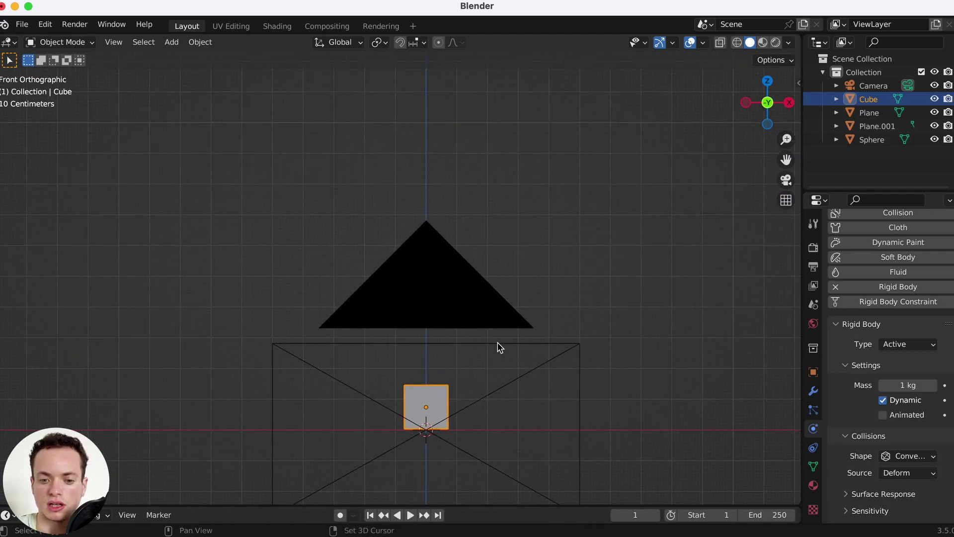
pyautogui.hotkey('shift', 'd')
pyautogui.press('z')
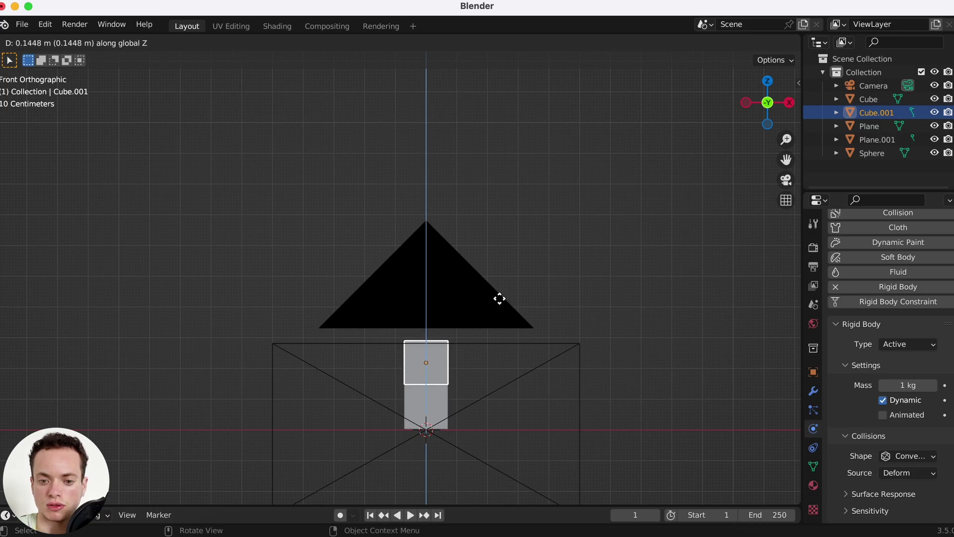
pyautogui.click(500, 298)
# - Repeat the upward duplication until the stack forms a column of 14 cubes
pyautogui.scroll(-5, 500, 300)
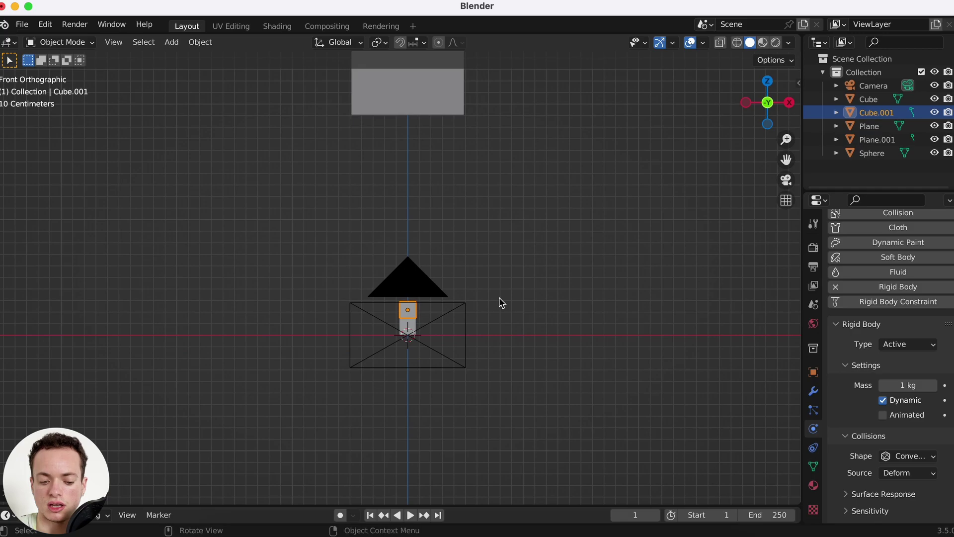
pyautogui.hotkey('shift', 'r')
pyautogui.hotkey('shift', 'r')
pyautogui.hotkey('shift', 'r')
pyautogui.hotkey('shift', 'r')
pyautogui.hotkey('shift', 'r')
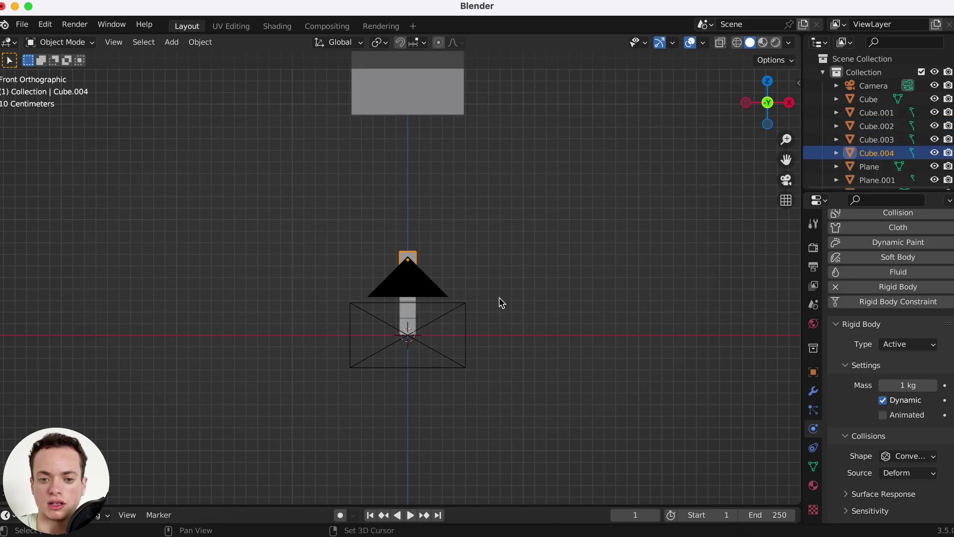
pyautogui.hotkey('shift', 'r')
pyautogui.hotkey('shift', 'r')
pyautogui.hotkey('shift', 'r')
pyautogui.hotkey('shift', 'r')
pyautogui.hotkey('shift', 'r')
pyautogui.hotkey('shift', 'r')
pyautogui.hotkey('shift', 'r')
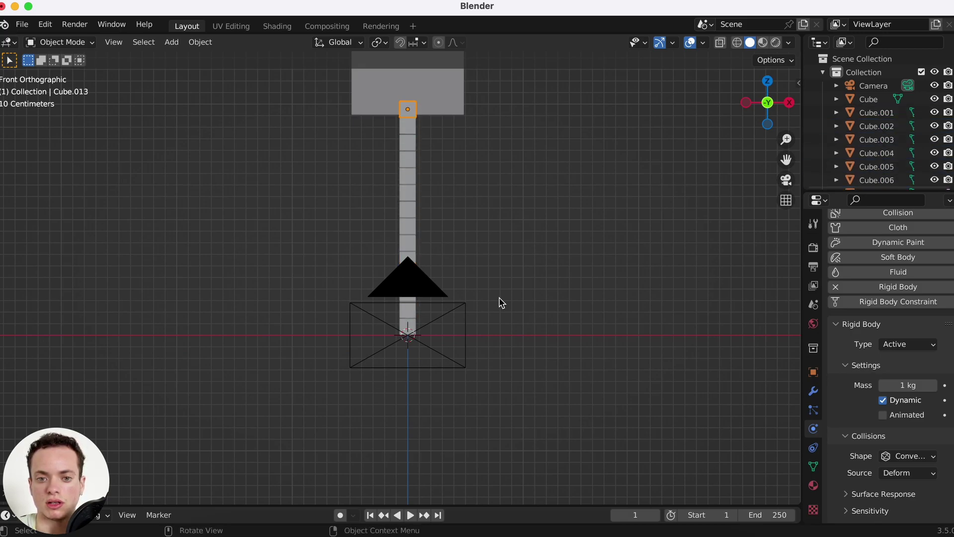
# - Undo the last five duplications to shorten the column to nine cubes
pyautogui.hscroll(-5, 499, 297)
pyautogui.scroll(-3, 499, 302)
pyautogui.hotkey('ctrl', 'z')
pyautogui.hotkey('ctrl', 'z')
pyautogui.hotkey('ctrl', 'z')
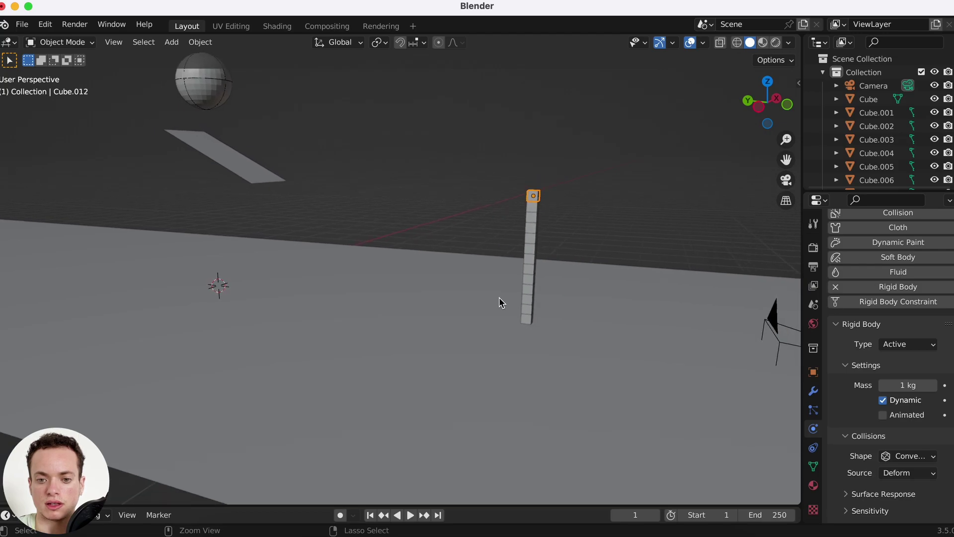
pyautogui.moveTo(499, 297); pyautogui.dragTo(346, 285, button='middle')
pyautogui.hotkey('ctrl', 'z')
pyautogui.hotkey('ctrl', 'z')
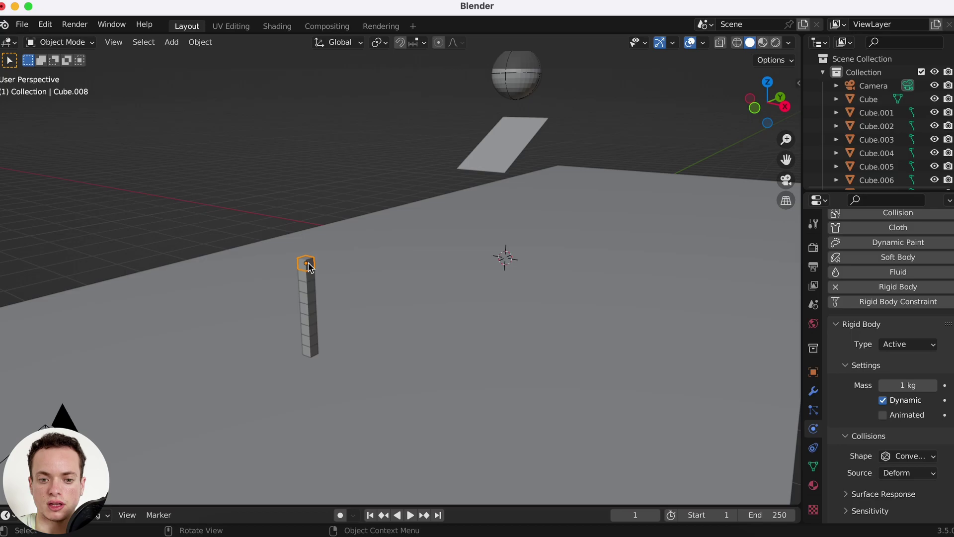
# - Switch to front view and hide the camera in the viewport
pyautogui.press('KP_1')
pyautogui.scroll(3, 448, 249)
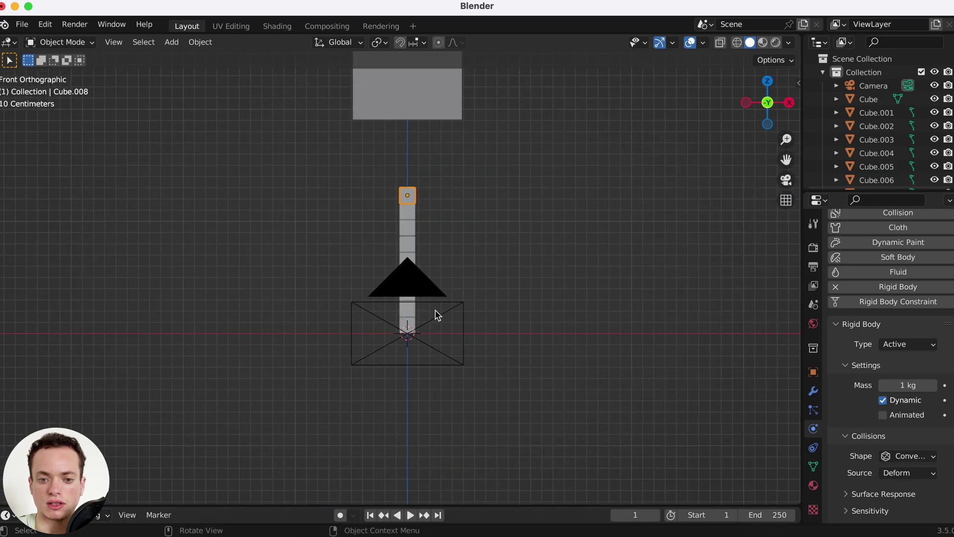
pyautogui.click(465, 309)
pyautogui.click(935, 85)
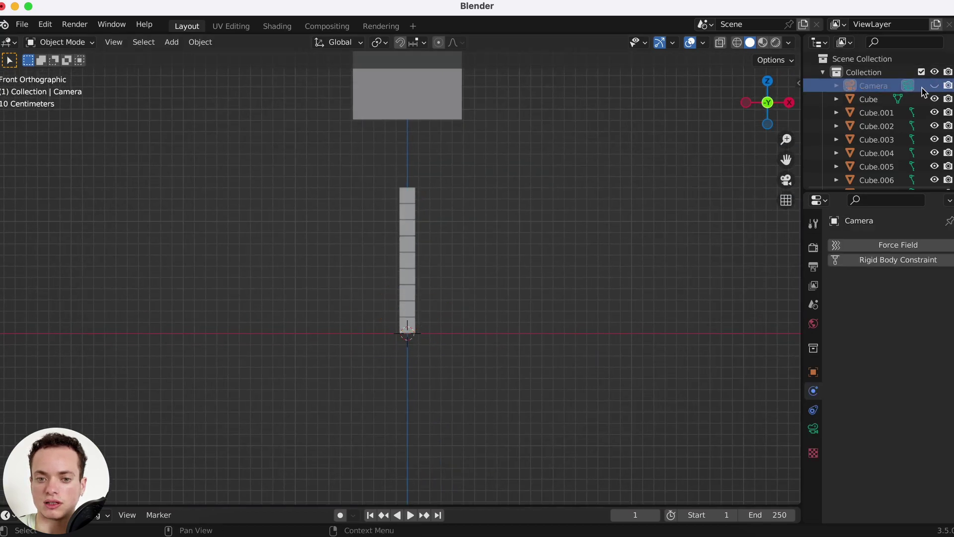
# - Select the whole nine-cube column and move it about 0.6 m in the negative X direction
pyautogui.moveTo(360, 188); pyautogui.dragTo(458, 330)
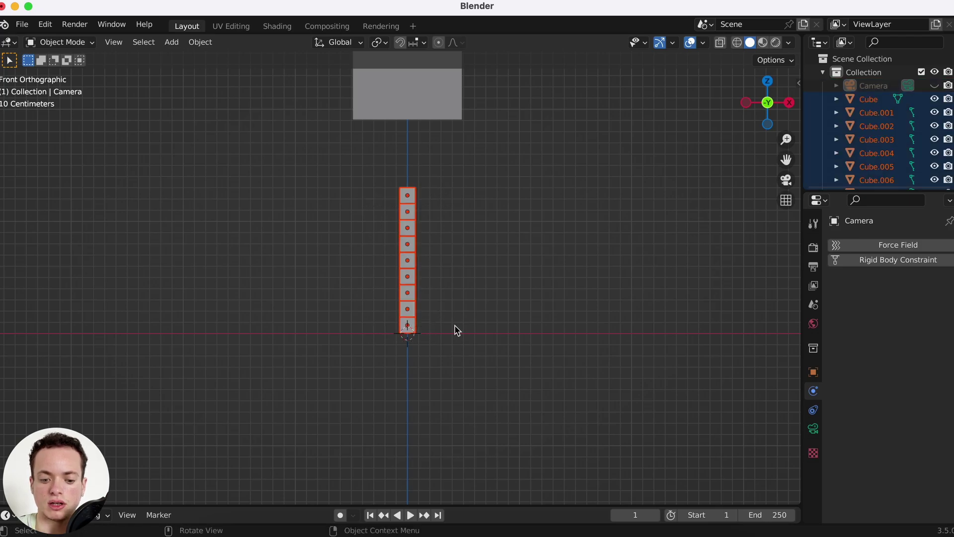
pyautogui.press('g')
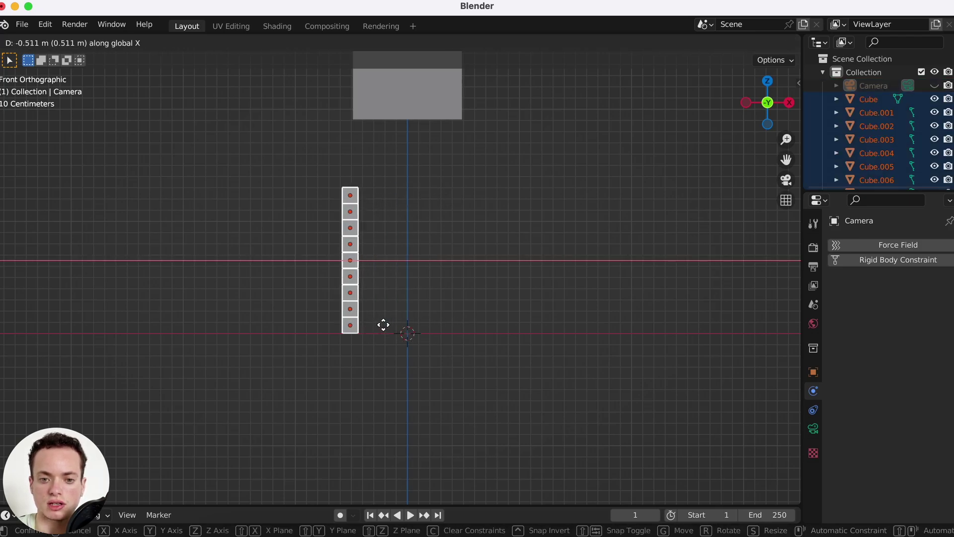
pyautogui.click(386, 330)
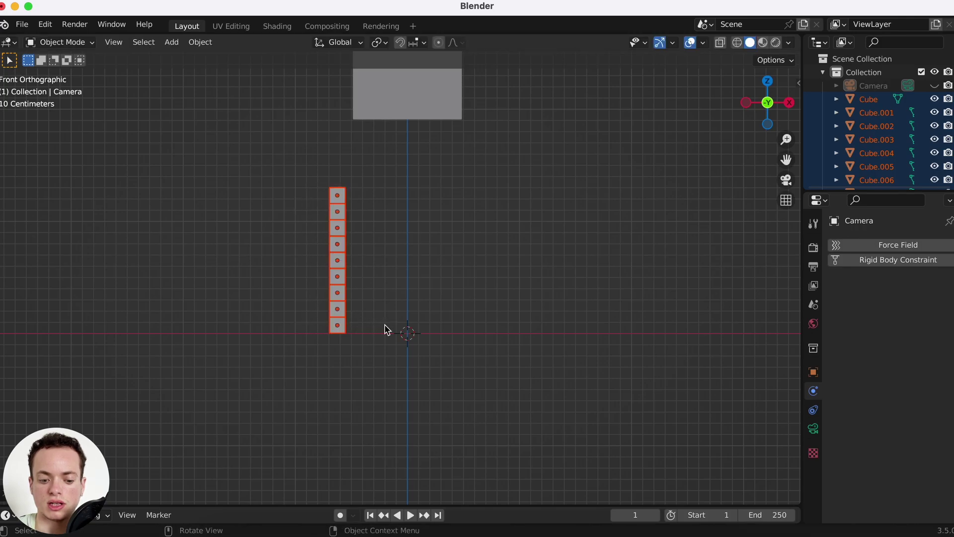
# - Duplicate the column about 0.16 m along X and repeat the duplication to form a wall of eight columns
pyautogui.hotkey('shift', 'd')
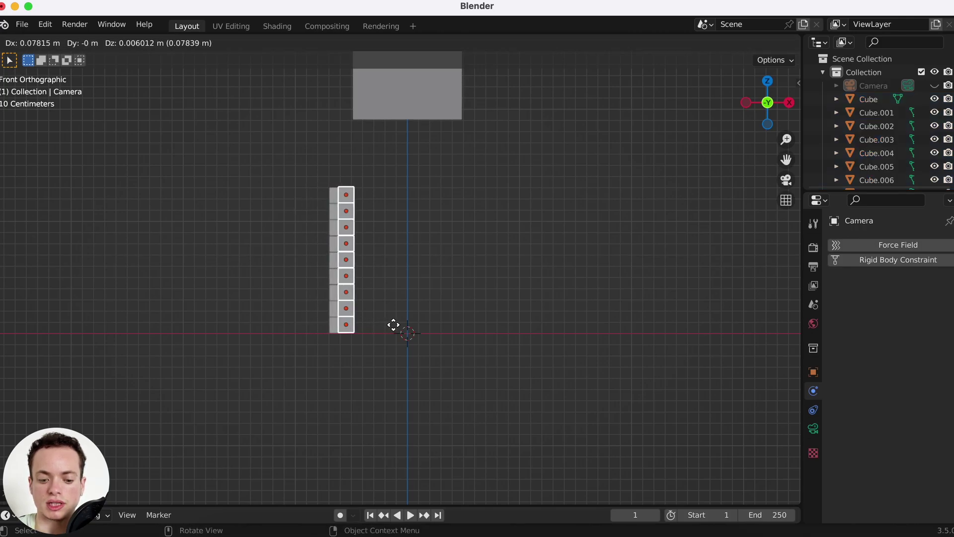
pyautogui.press('x')
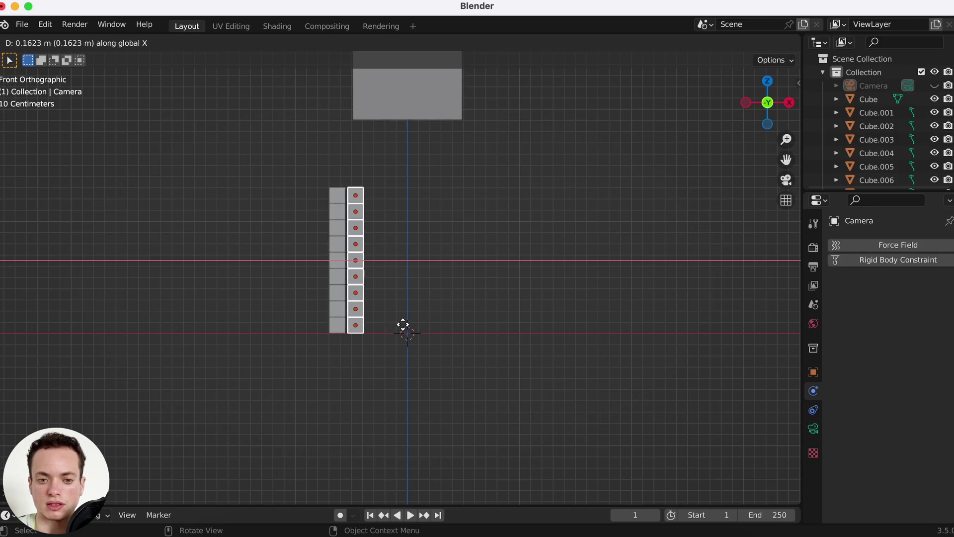
pyautogui.click(404, 327)
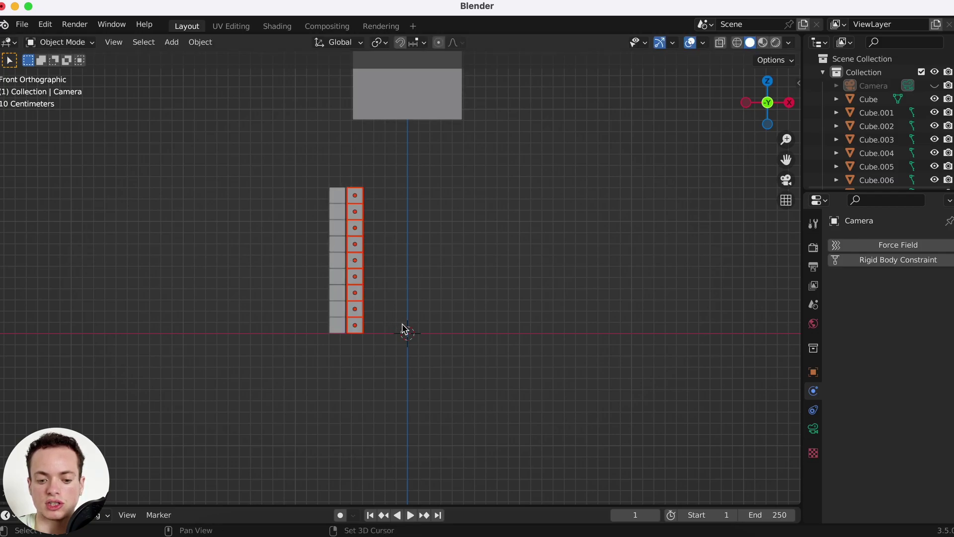
pyautogui.hotkey('shift', 'r')
pyautogui.hotkey('shift', 'r')
pyautogui.hotkey('shift', 'r')
pyautogui.hotkey('shift', 'r')
pyautogui.hotkey('shift', 'r')
pyautogui.hotkey('shift', 'r')
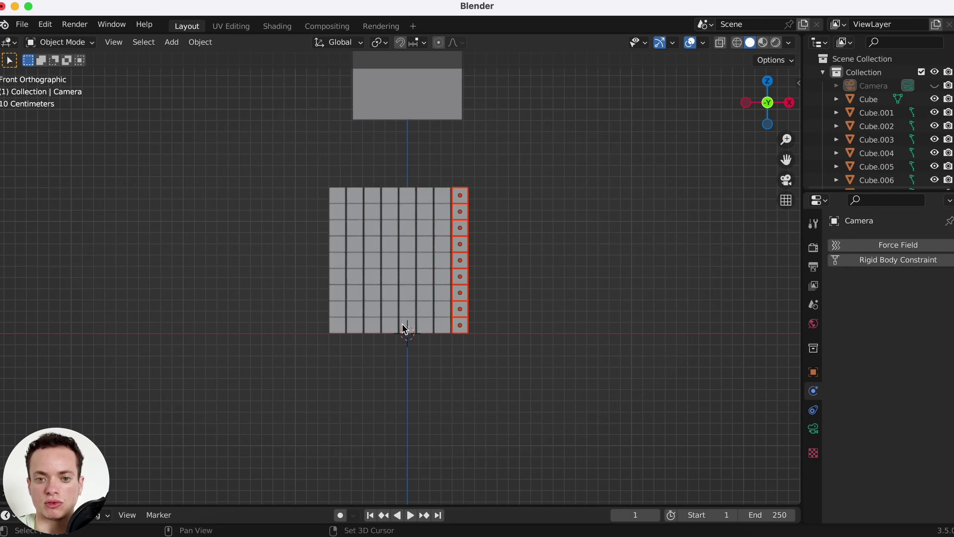
# - Select all the wall cubes and shift them about 0.08 m along X to centre the wall on the ramp
pyautogui.moveTo(321, 184); pyautogui.dragTo(503, 324)
pyautogui.press('g')
pyautogui.press('x')
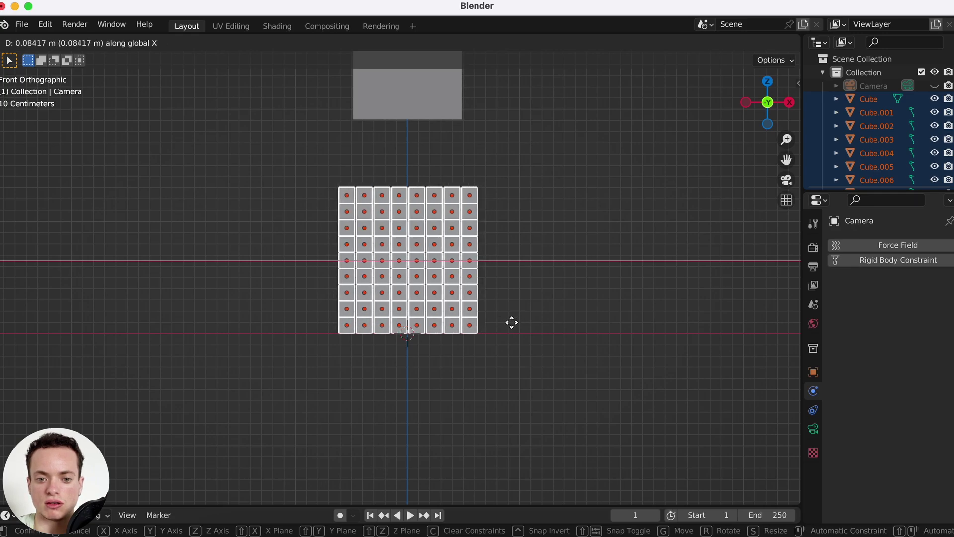
pyautogui.click(512, 322)
# - Deselect the wall and play the simulation to check how the ball hits it, returning to frame 1
pyautogui.moveTo(434, 281); pyautogui.dragTo(356, 241, button='middle')
pyautogui.keyDown('ctrl'); pyautogui.scroll(-4, 357, 241); pyautogui.keyUp('ctrl')
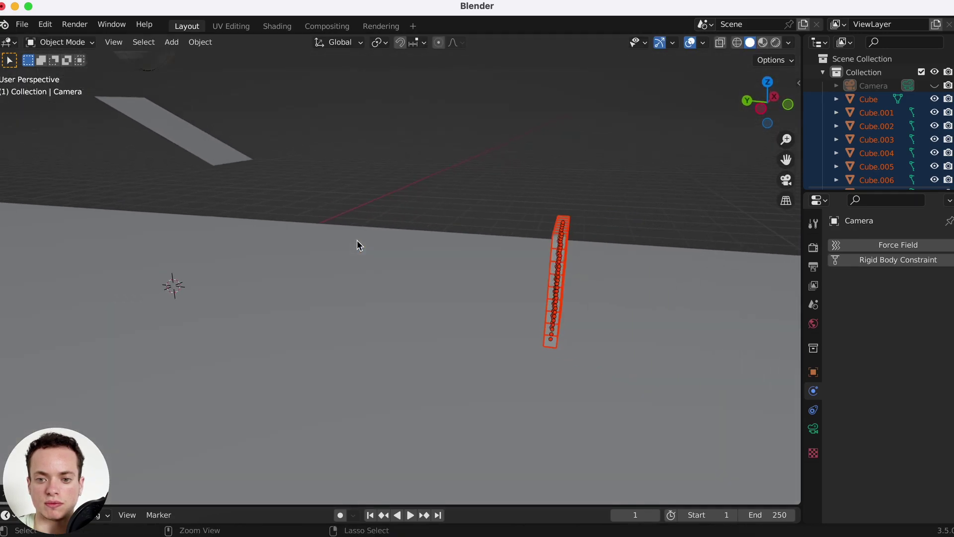
pyautogui.click(477, 125)
pyautogui.hscroll(8, 478, 125)
pyautogui.moveTo(477, 130); pyautogui.dragTo(477, 131, button='middle')
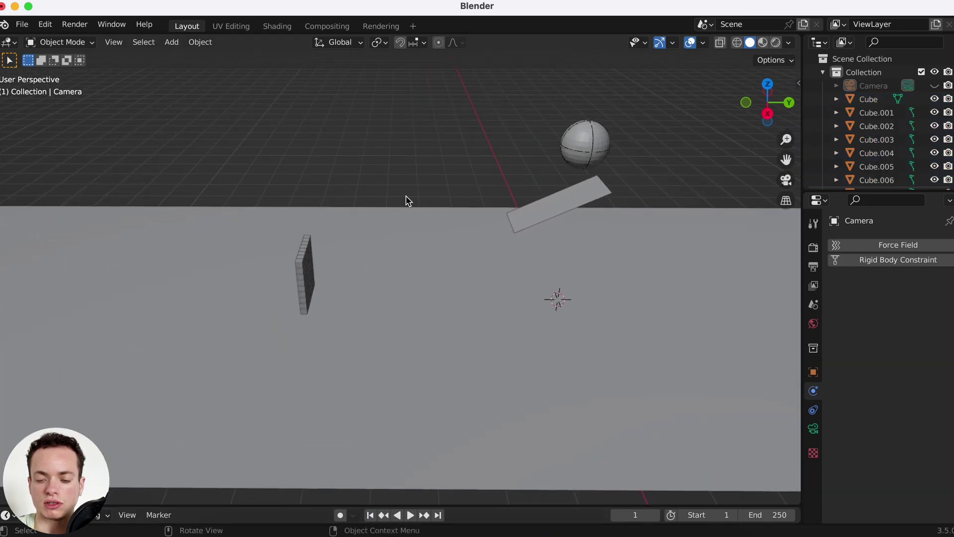
pyautogui.press('space')
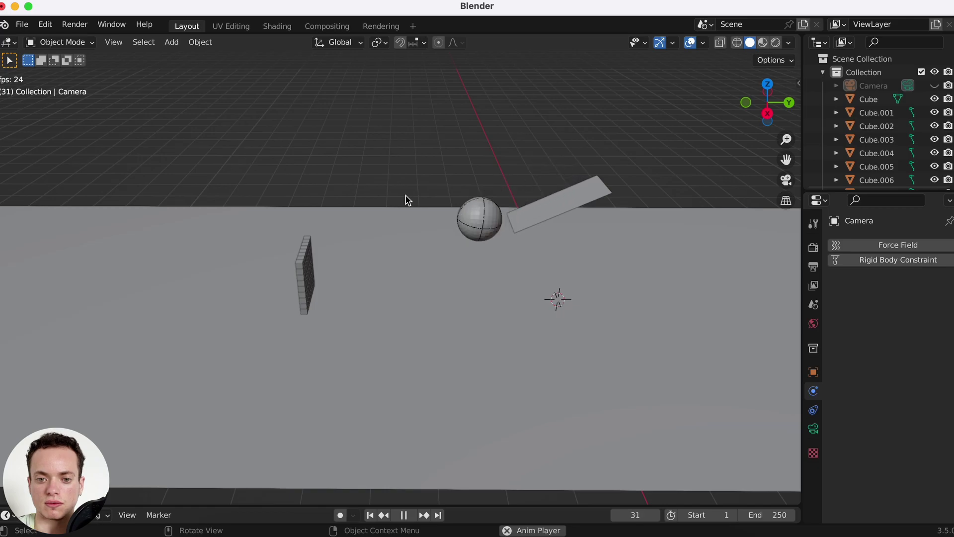
pyautogui.hscroll(3, 404, 201)
pyautogui.hscroll(1, 405, 201)
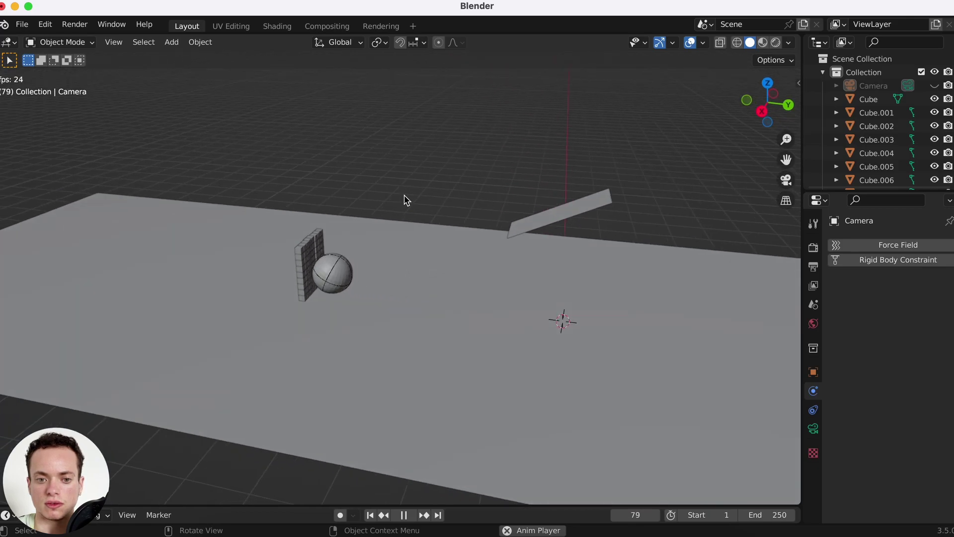
pyautogui.press('space')
pyautogui.click(371, 515)
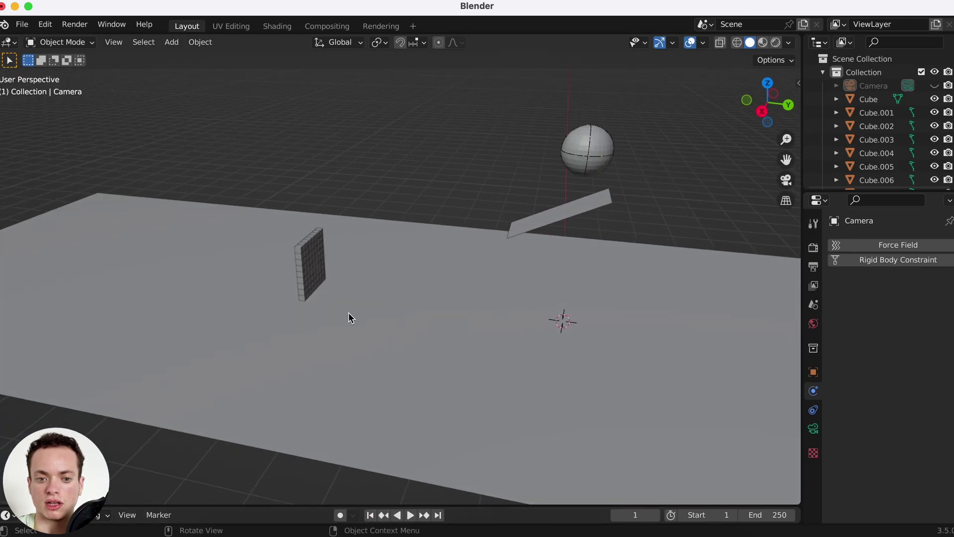
# - Show the object transform values and check the scale of a wall cube, the ramp and the ground plane
pyautogui.click(321, 225)
pyautogui.click(310, 258)
pyautogui.scroll(4, 357, 219)
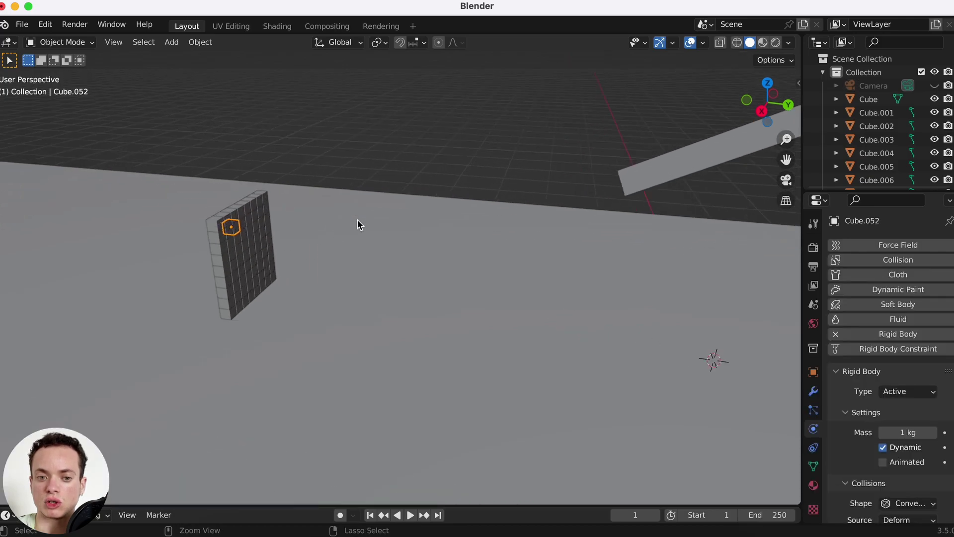
pyautogui.press('n')
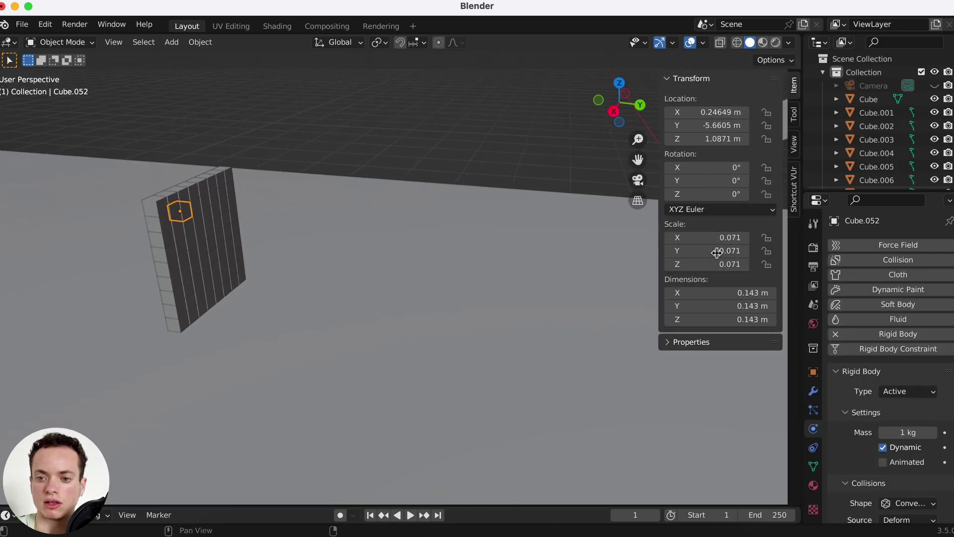
pyautogui.click(420, 128)
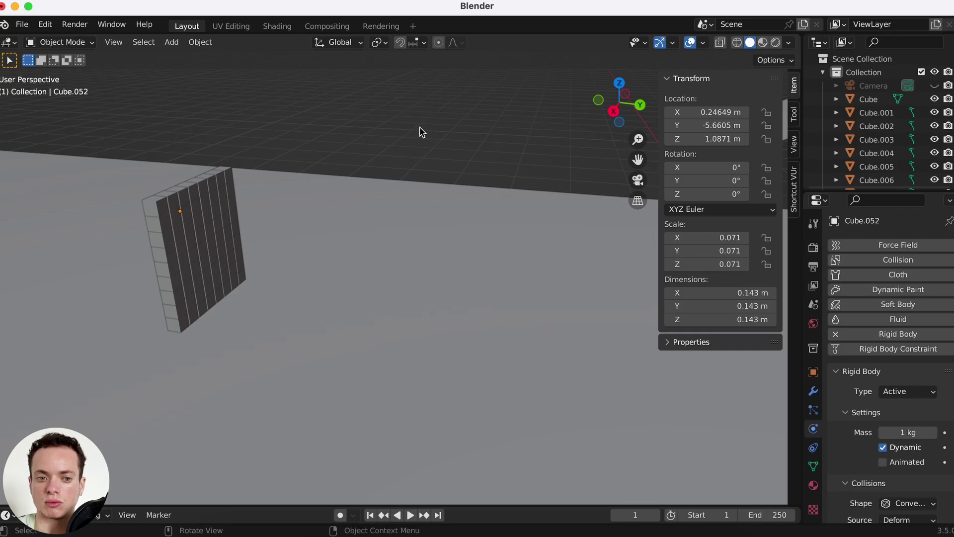
pyautogui.click(181, 212)
pyautogui.scroll(-3, 450, 149)
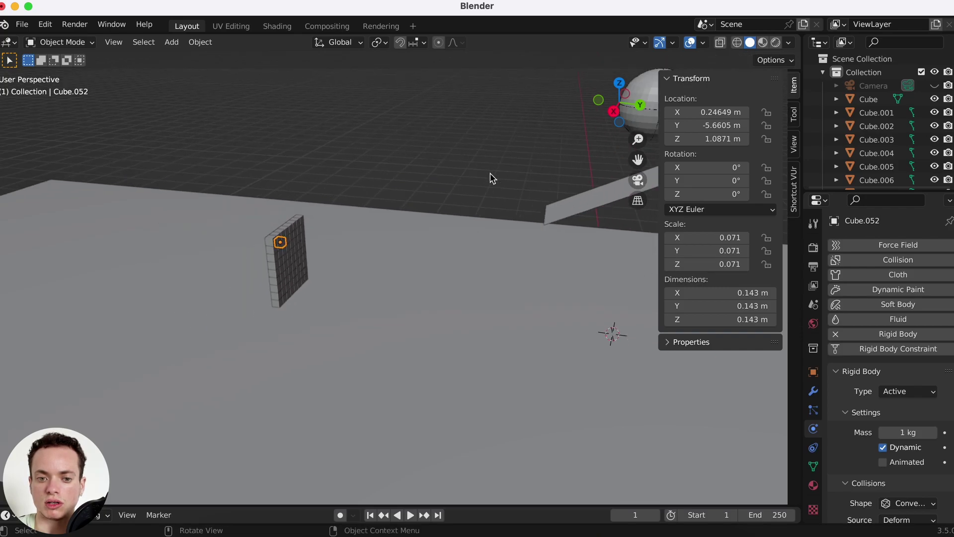
pyautogui.press('a')
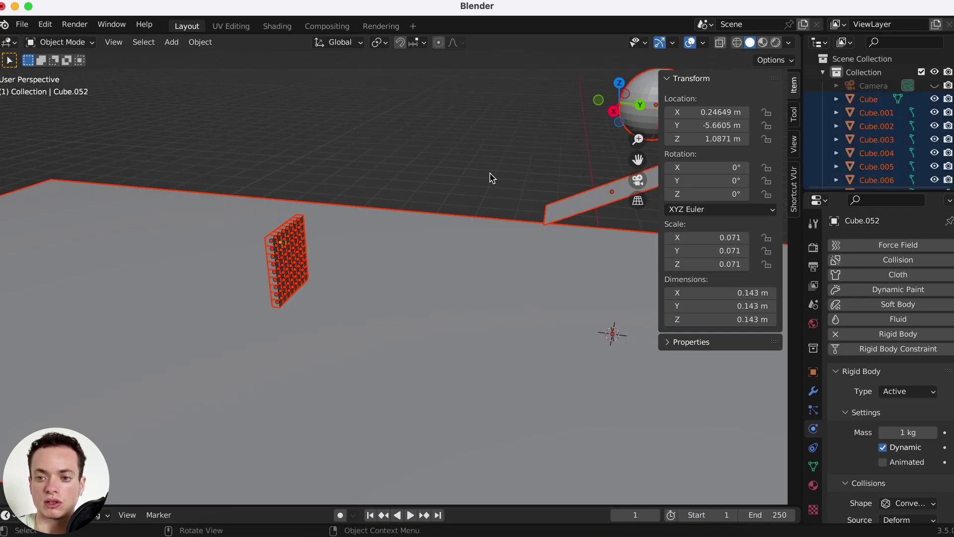
pyautogui.click(447, 278)
pyautogui.click(586, 196)
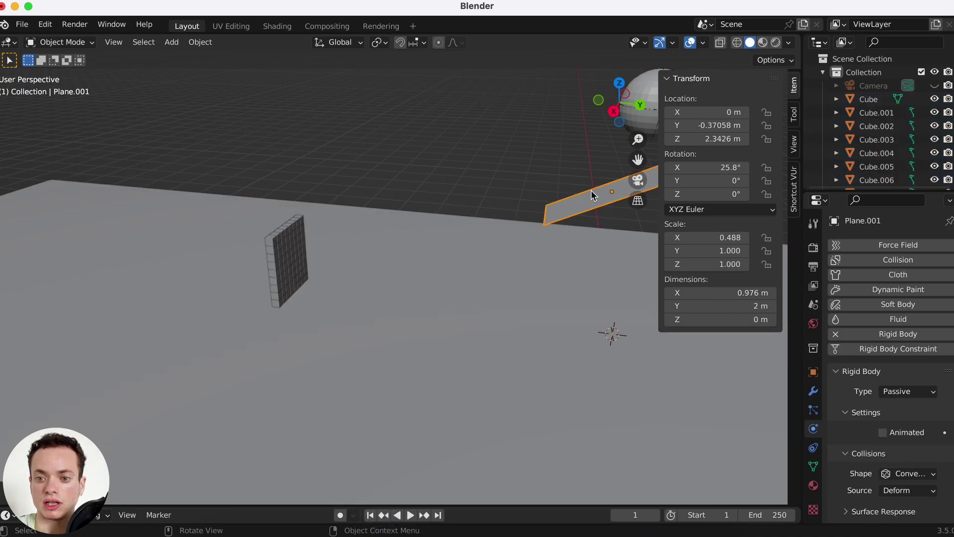
pyautogui.click(458, 311)
# - Select all visible objects and apply their scale
pyautogui.press('a')
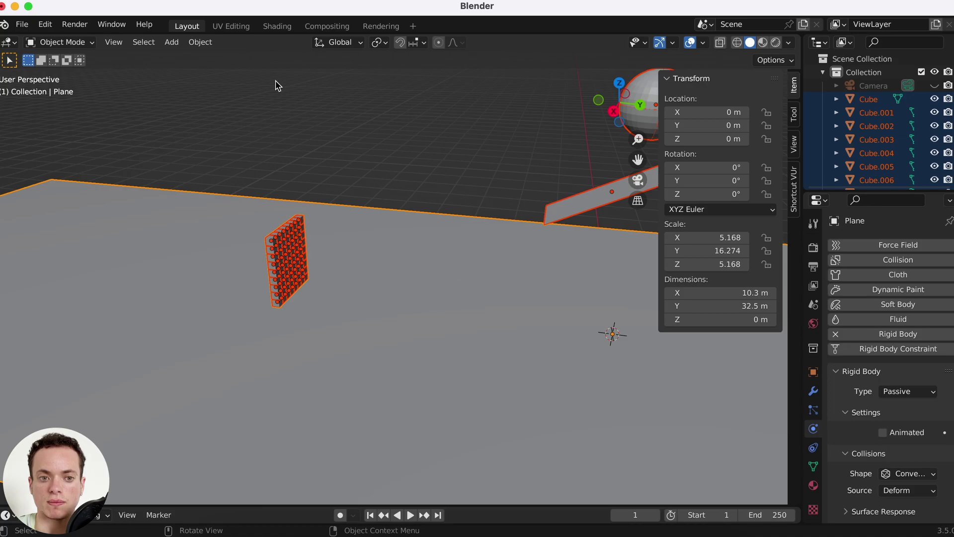
pyautogui.click(200, 43)
pyautogui.moveTo(237, 117)
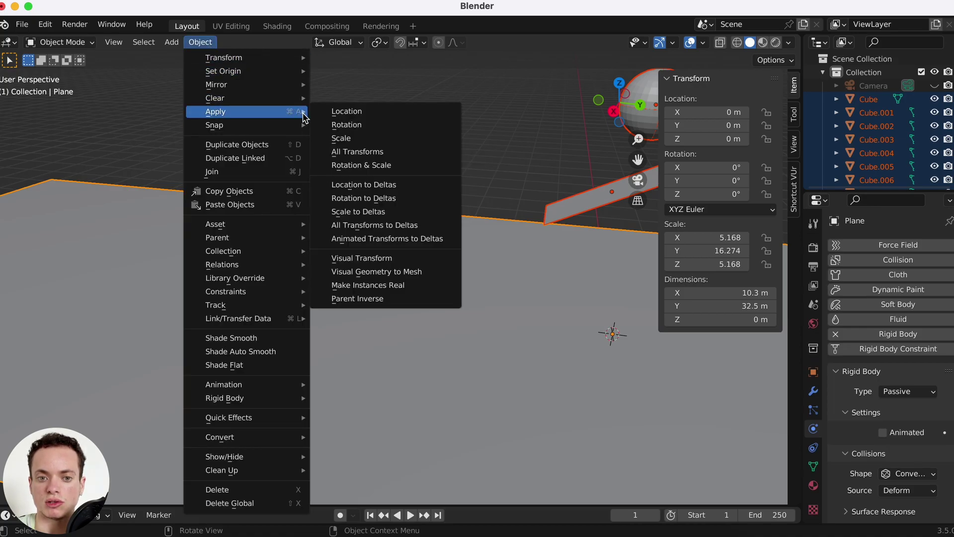
pyautogui.click(352, 138)
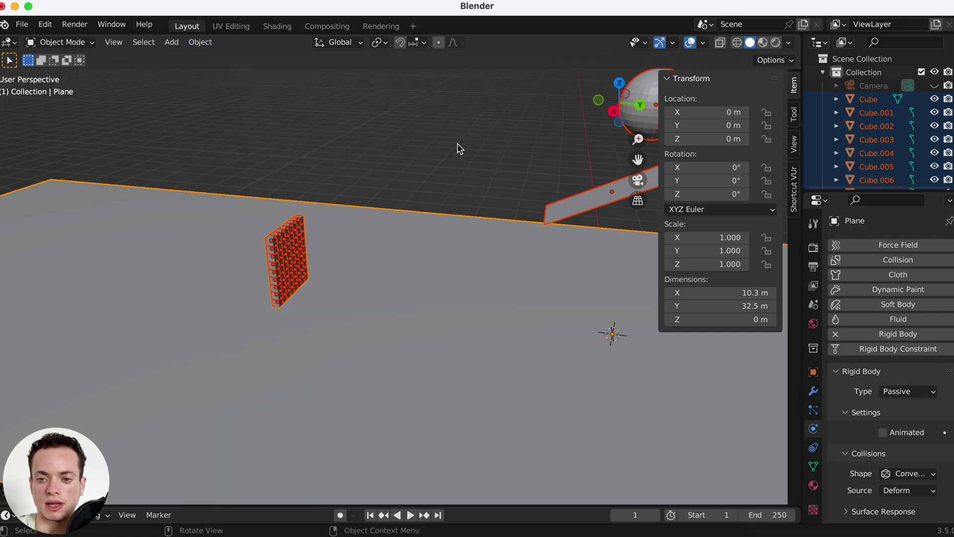
# - Hide the transform values and compare the rigid body mass of the ball with that of several wall cubes
pyautogui.click(647, 124)
pyautogui.press('n')
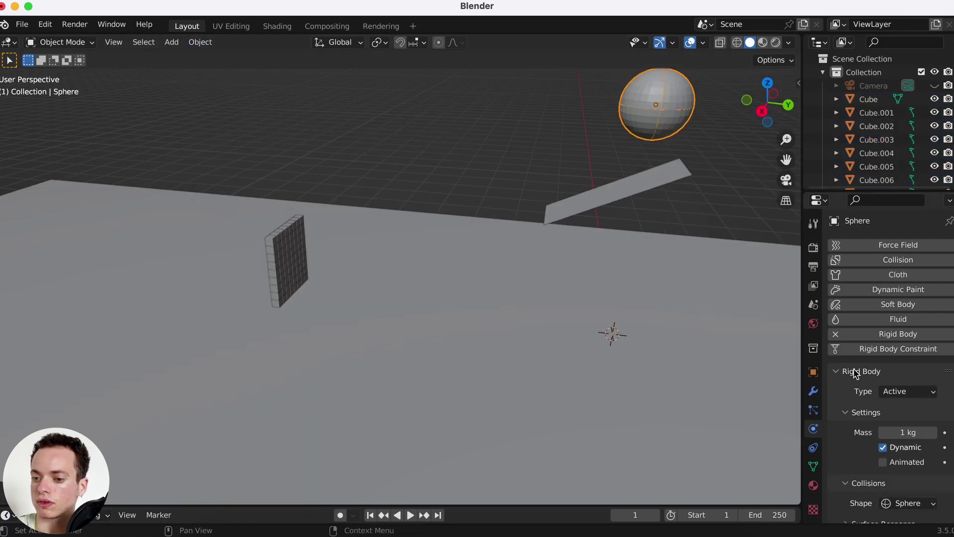
pyautogui.scroll(-3, 857, 367)
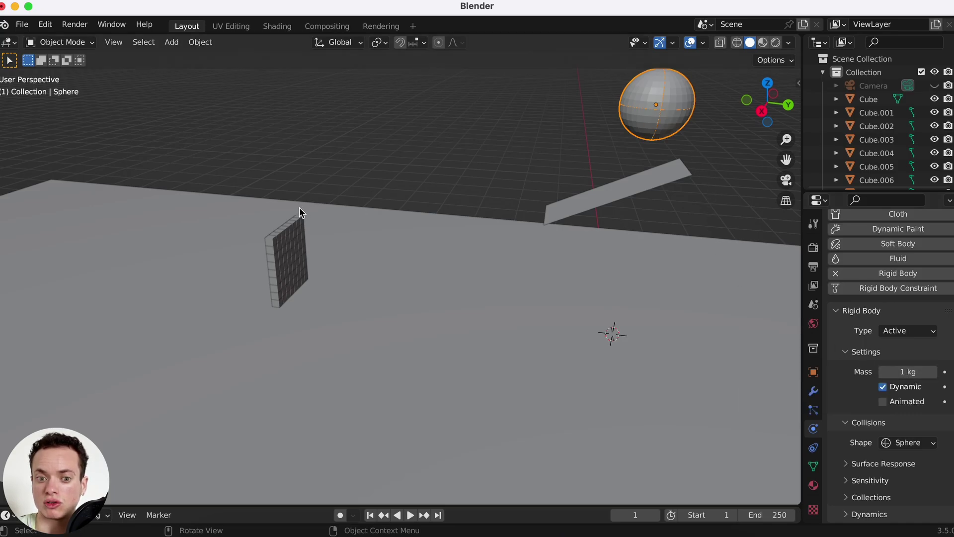
pyautogui.click(282, 251)
pyautogui.click(281, 296)
pyautogui.click(293, 258)
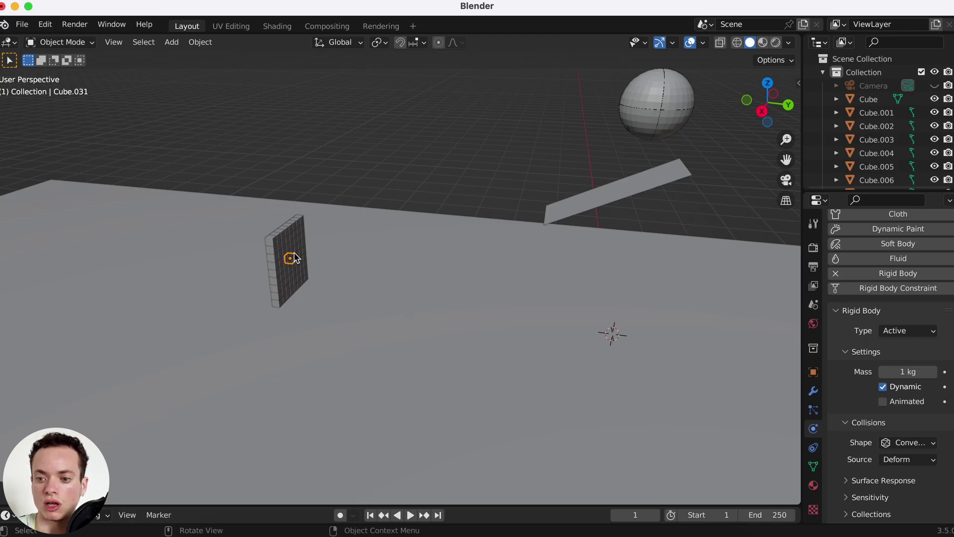
pyautogui.click(291, 246)
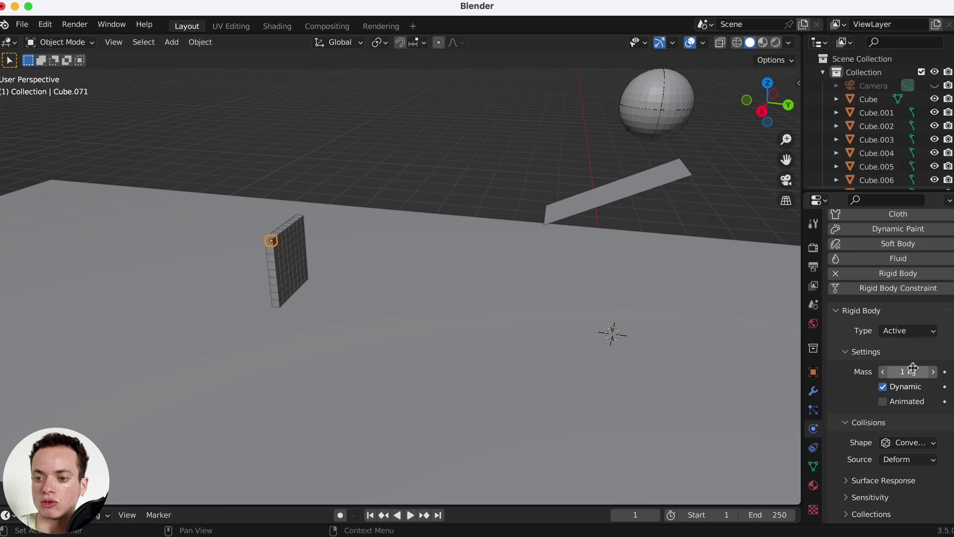
# - Set the ball's rigid body mass to 20 kg
pyautogui.click(672, 115)
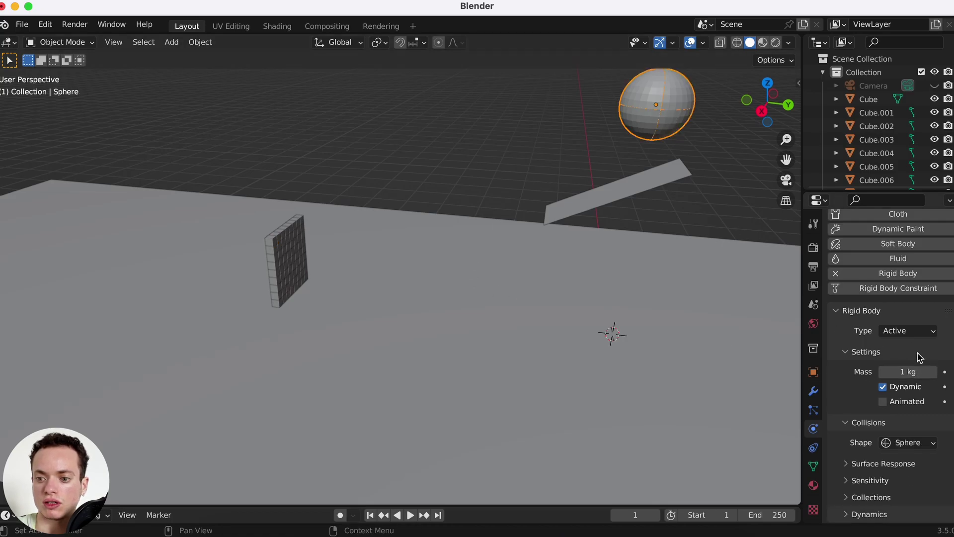
pyautogui.click(917, 372)
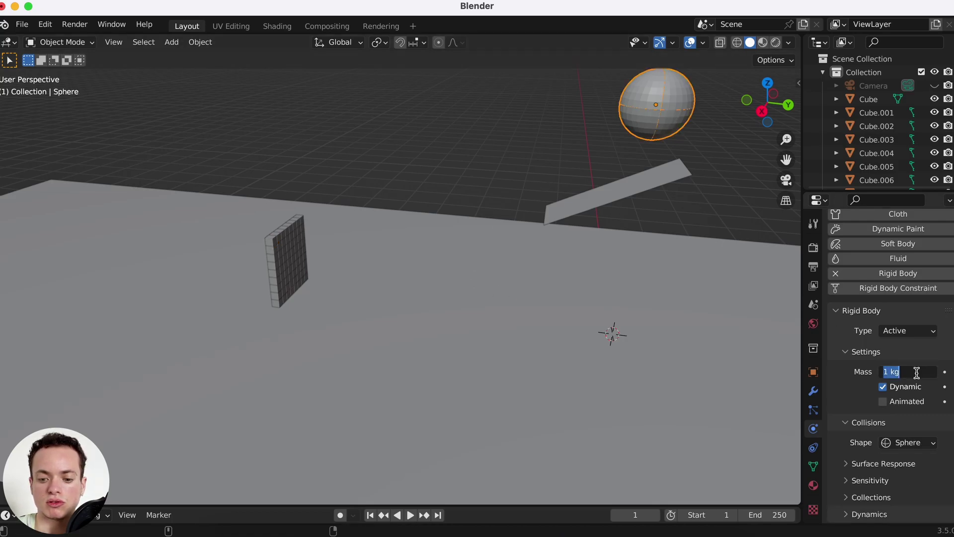
pyautogui.press('Return')
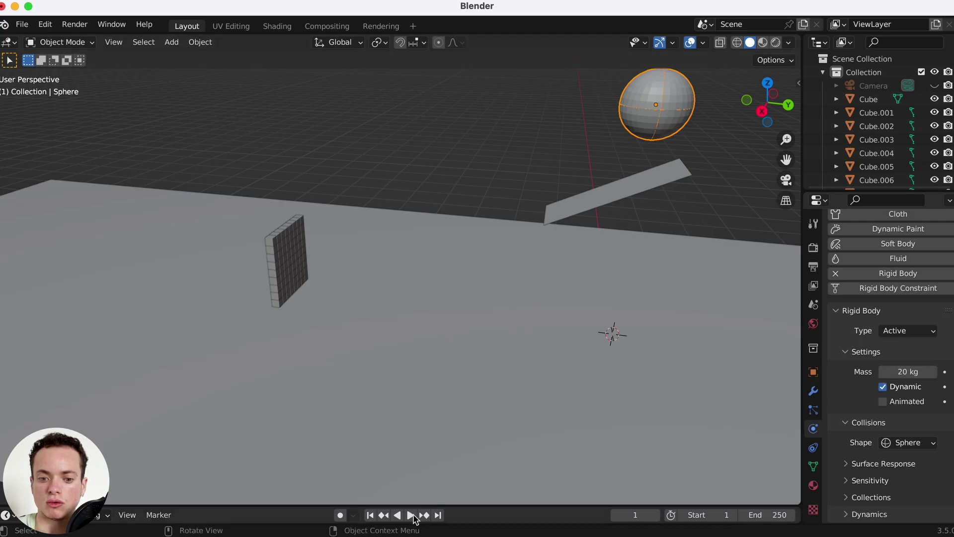
# - Play the simulation twice to check how the heavier ball breaks the cube wall, returning to frame 1
pyautogui.press('space')
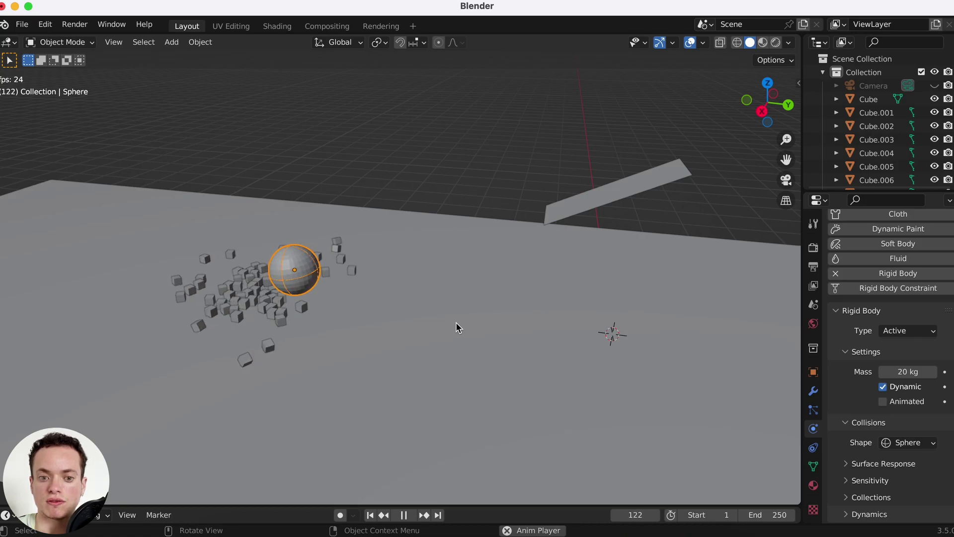
pyautogui.click(370, 515)
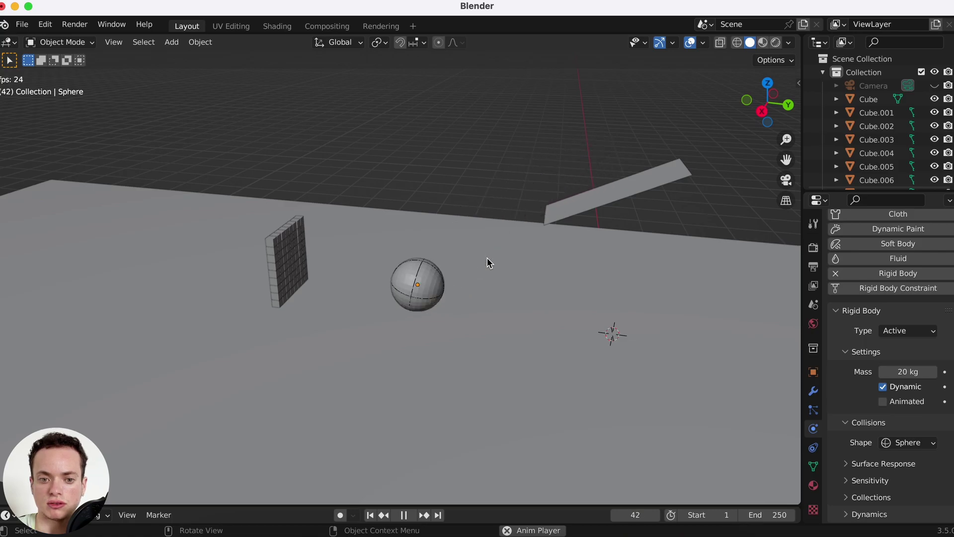
pyautogui.press('space')
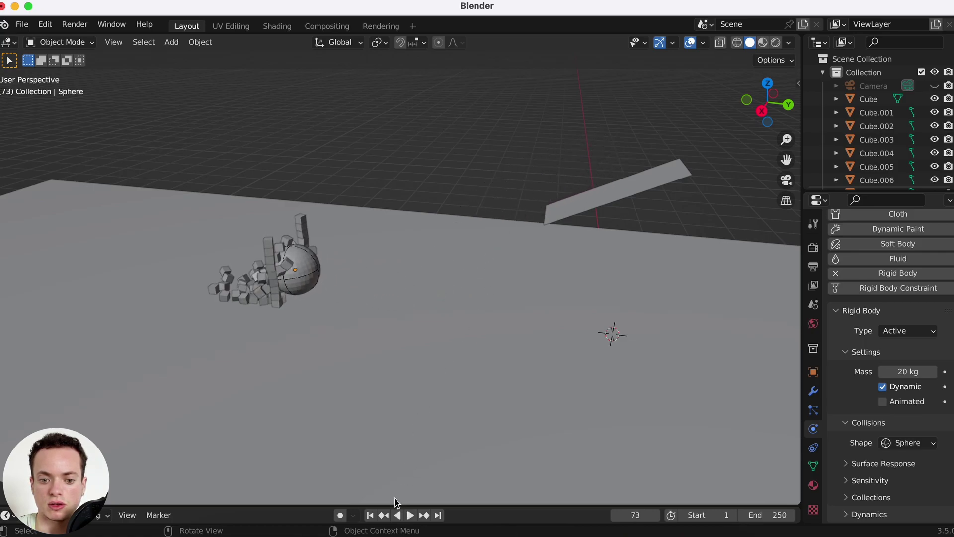
pyautogui.click(369, 516)
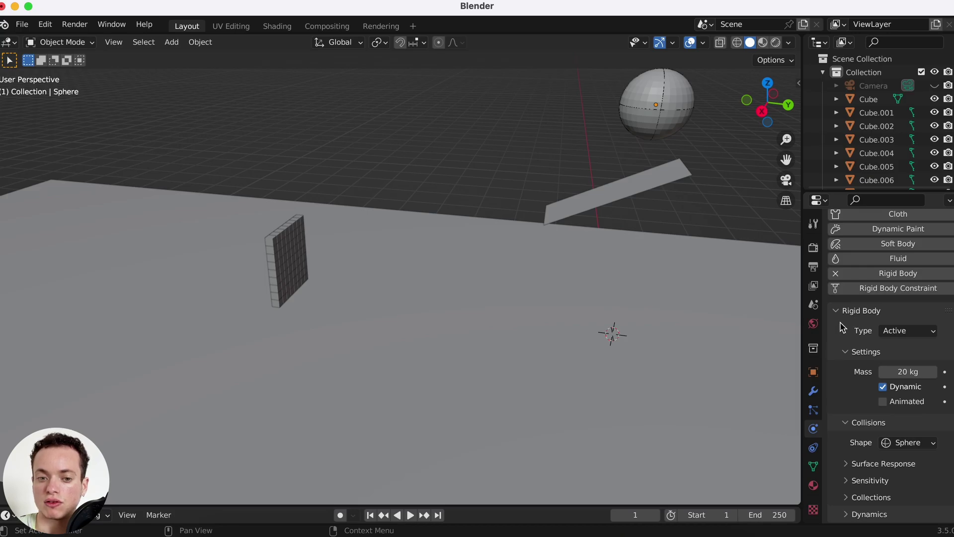
# - Set the scene's Rigid Body World speed to 1.5 and play the simulation to check the impact on the cube wall
pyautogui.click(814, 304)
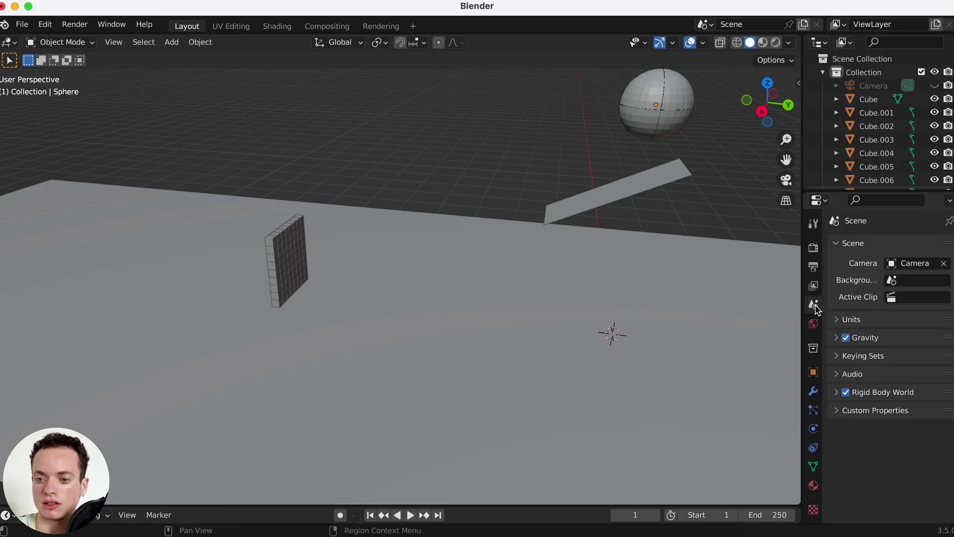
pyautogui.click(837, 392)
pyautogui.scroll(-3, 870, 428)
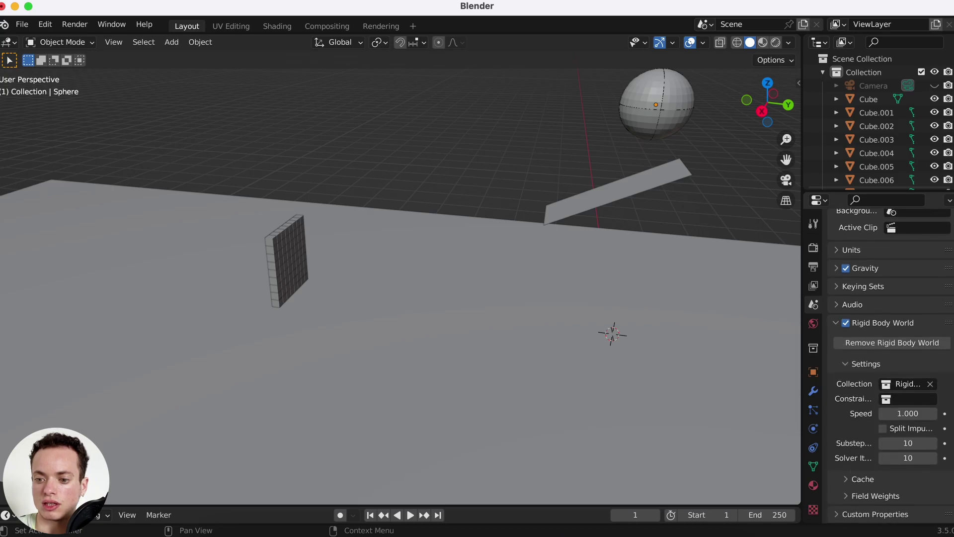
pyautogui.click(913, 414)
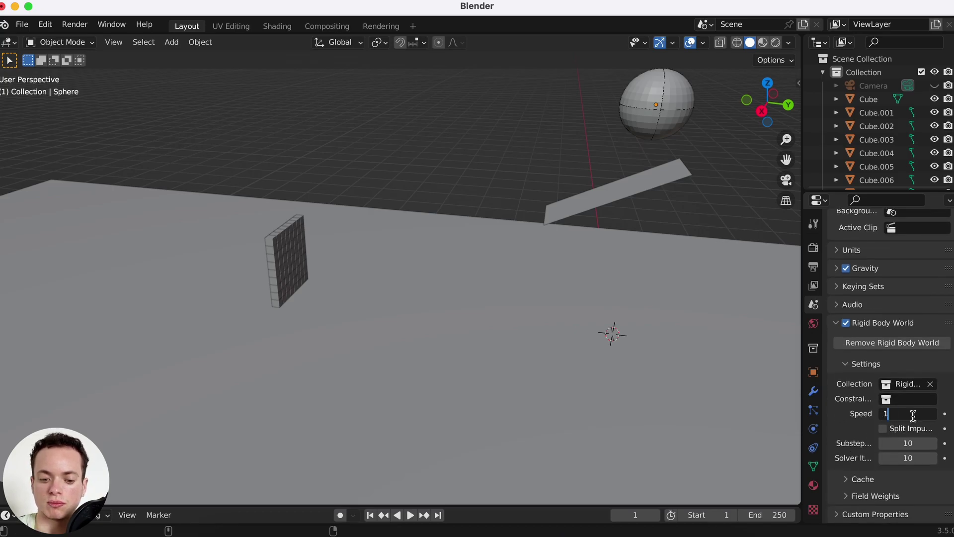
pyautogui.write('1.5')
pyautogui.press('Return')
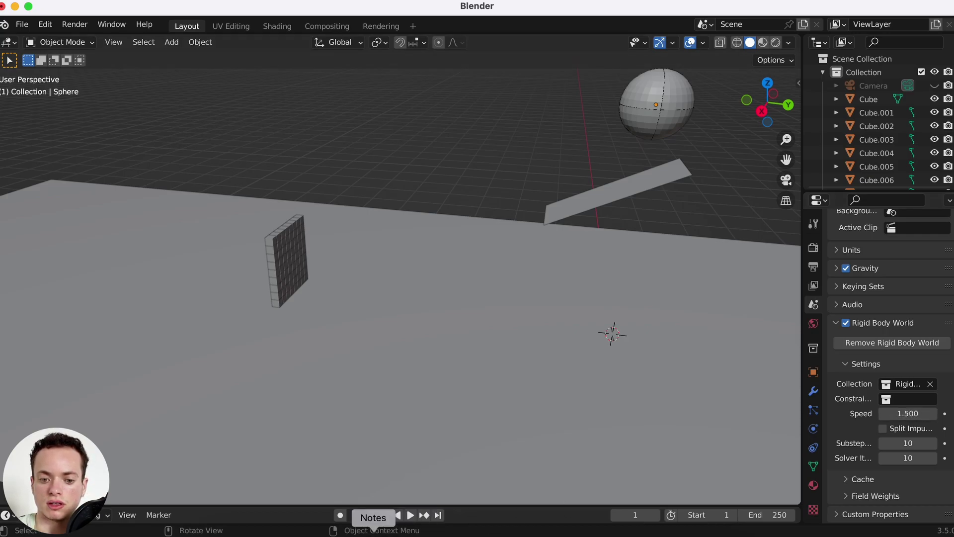
pyautogui.press('space')
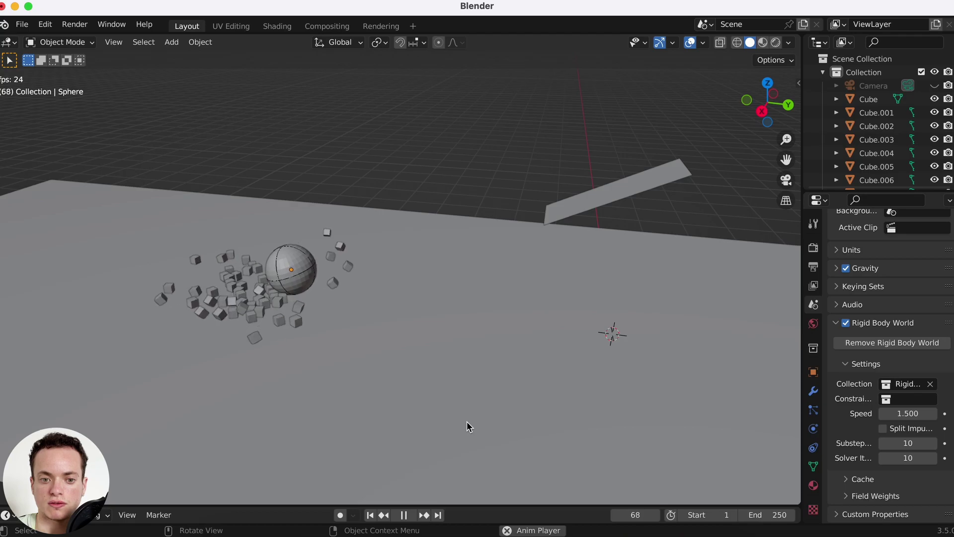
pyautogui.press('space')
# - Set the Rigid Body World speed to 1.2
pyautogui.click(915, 414)
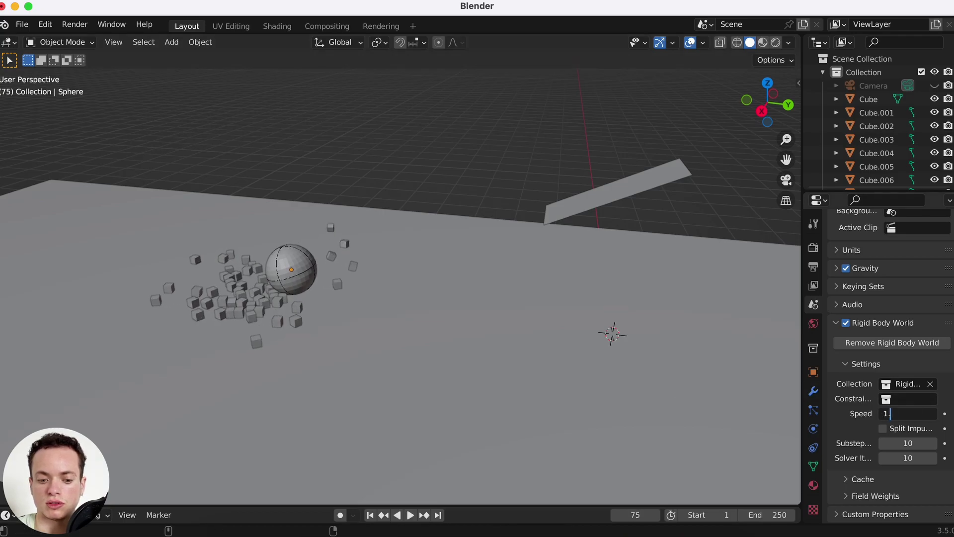
pyautogui.press('Return')
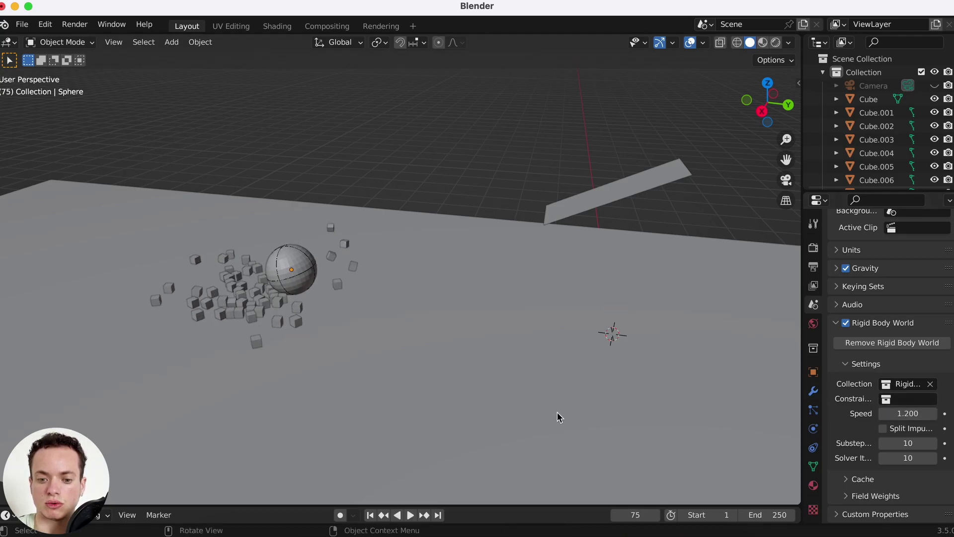
# - Return to frame 1 and play the simulation twice to check how the ball hits the cube wall
pyautogui.click(371, 516)
pyautogui.press('space')
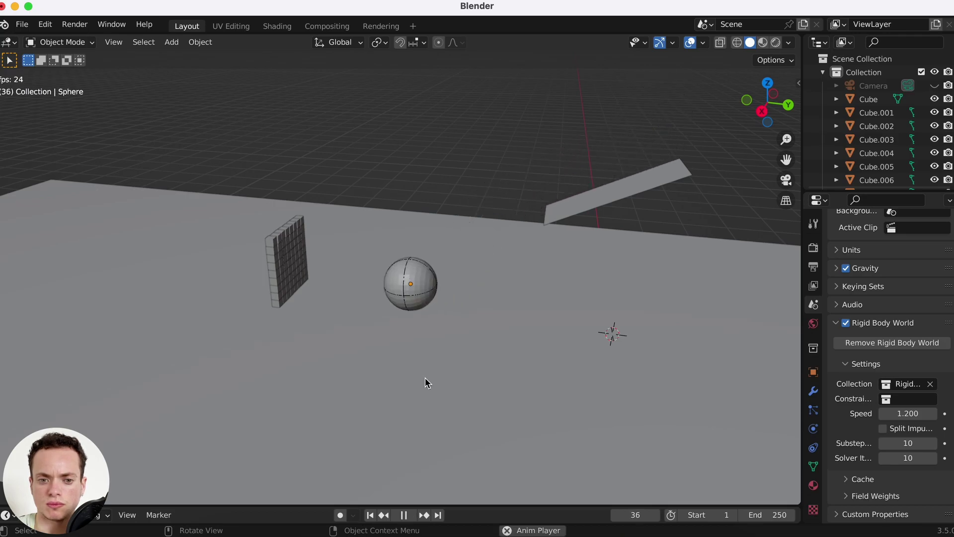
pyautogui.press('space')
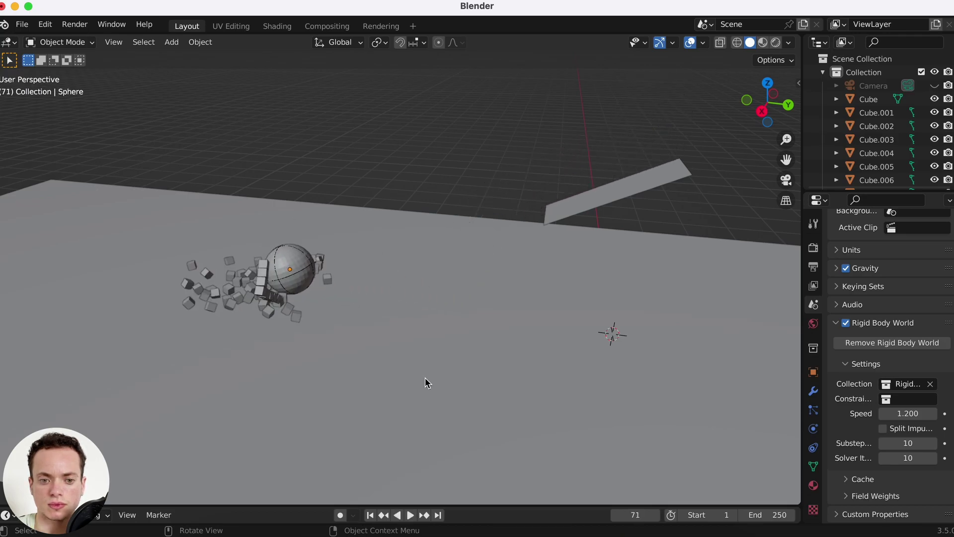
pyautogui.click(370, 515)
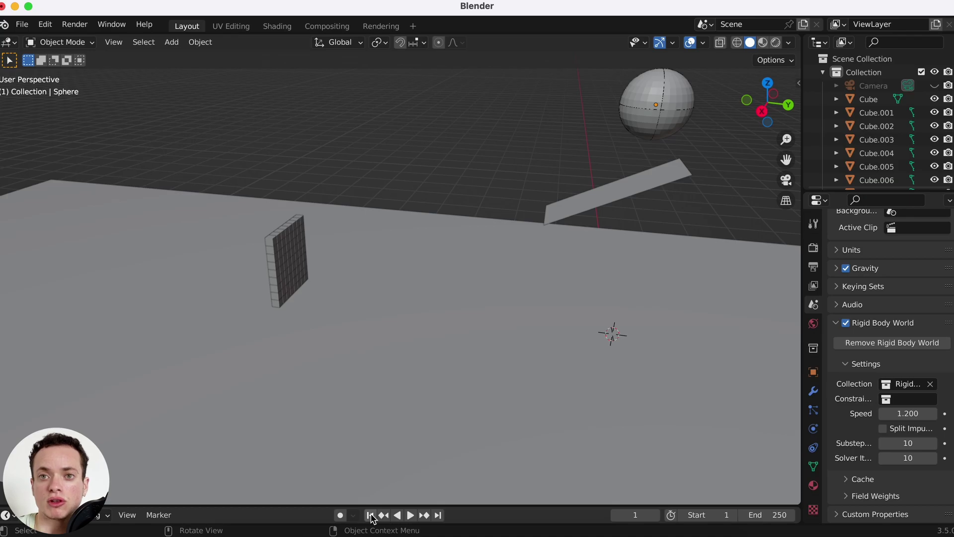
pyautogui.press('space')
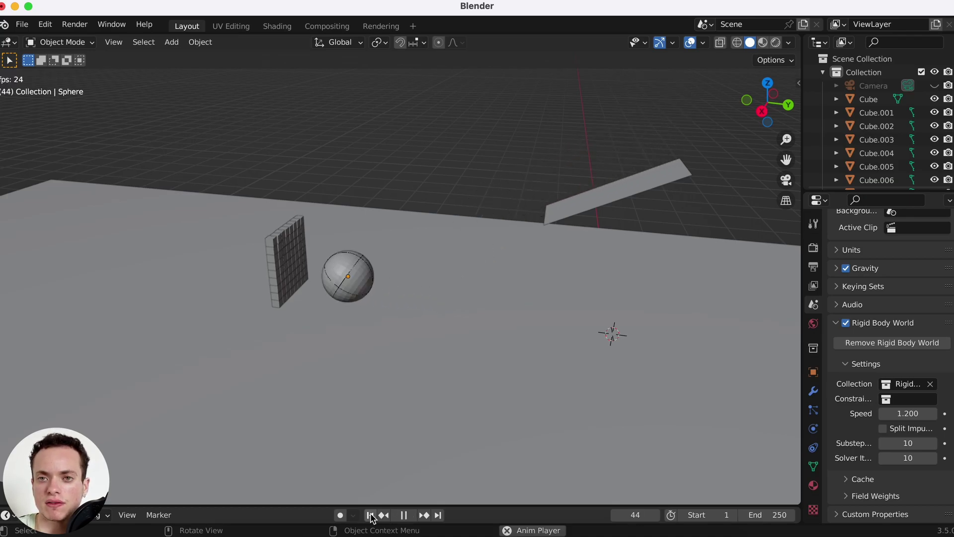